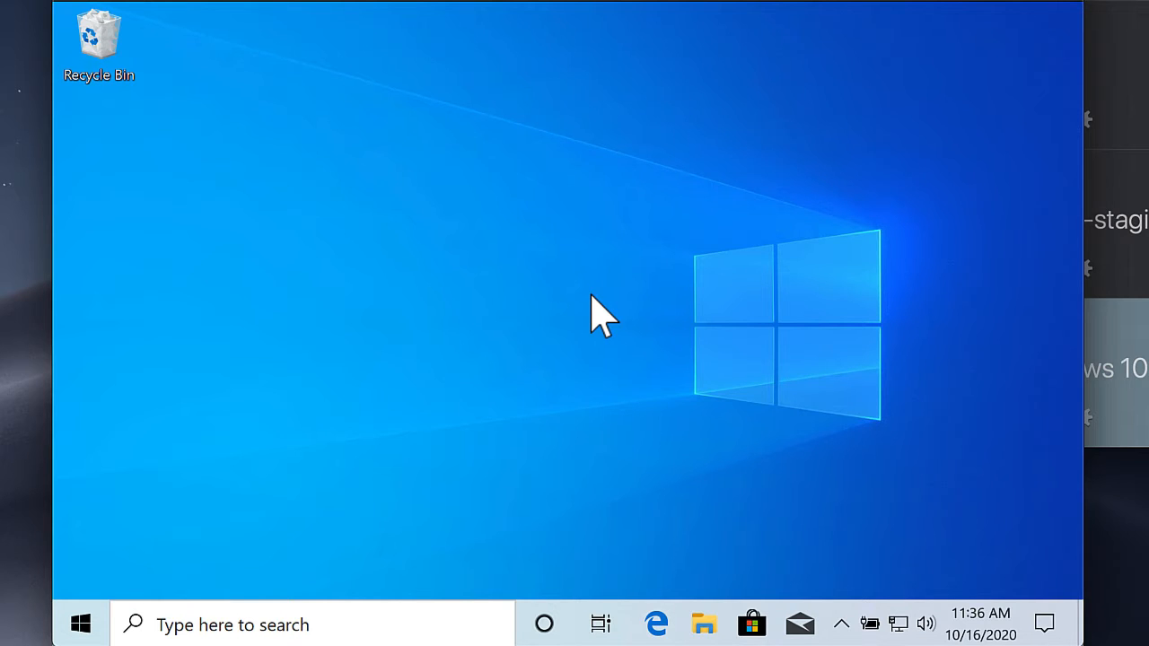
Find This PC through a system search and open the advanced system settings from its properties.
left_click(82, 637)
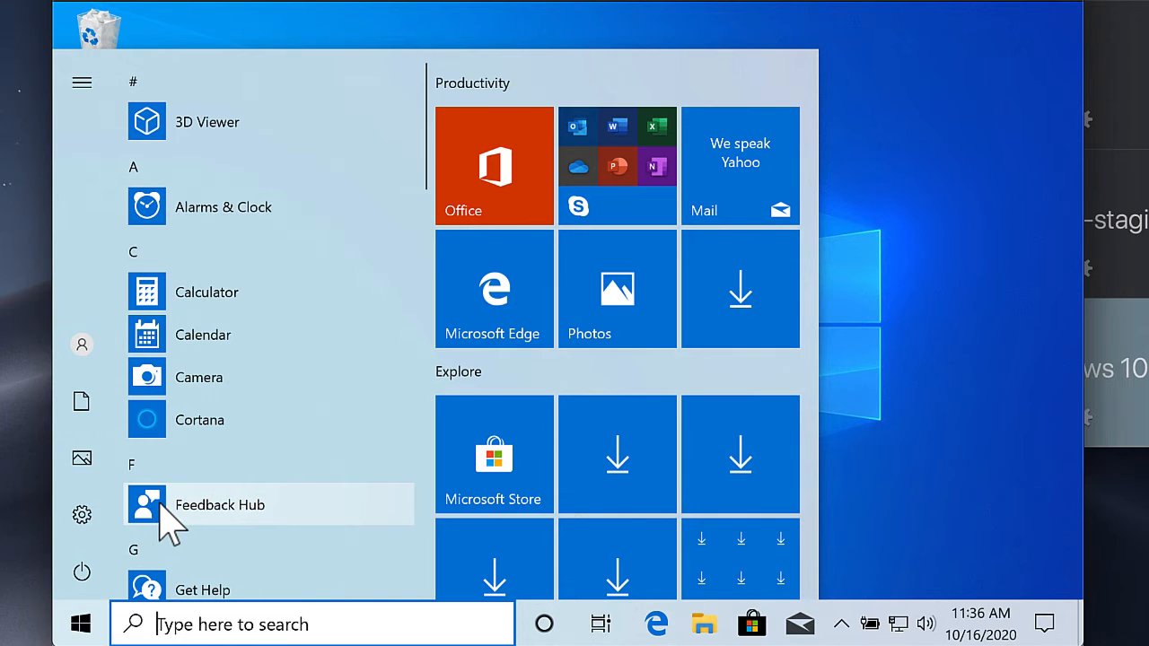
type("con")
key("BackSpace")
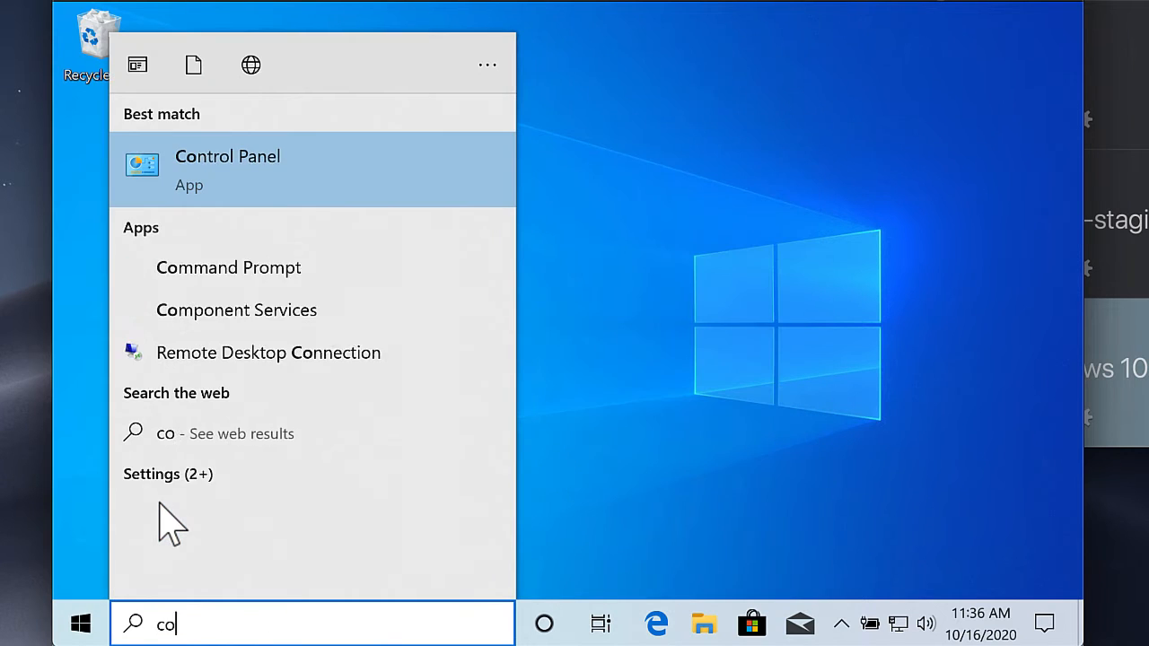
type("mput")
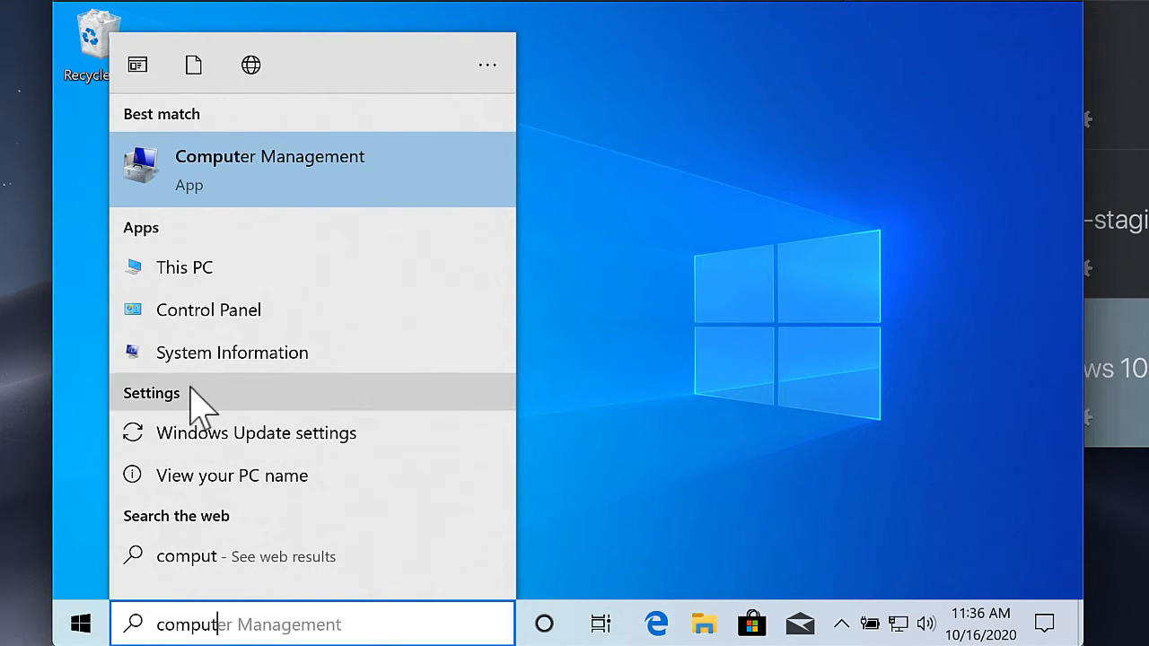
right_click(196, 269)
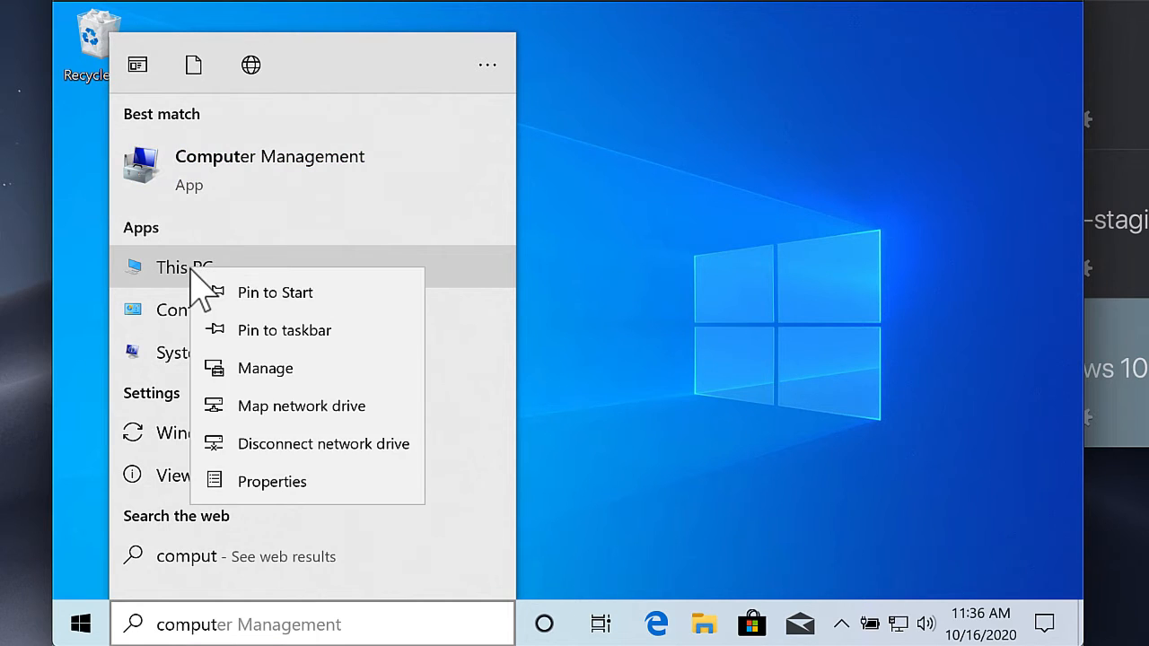
left_click(247, 485)
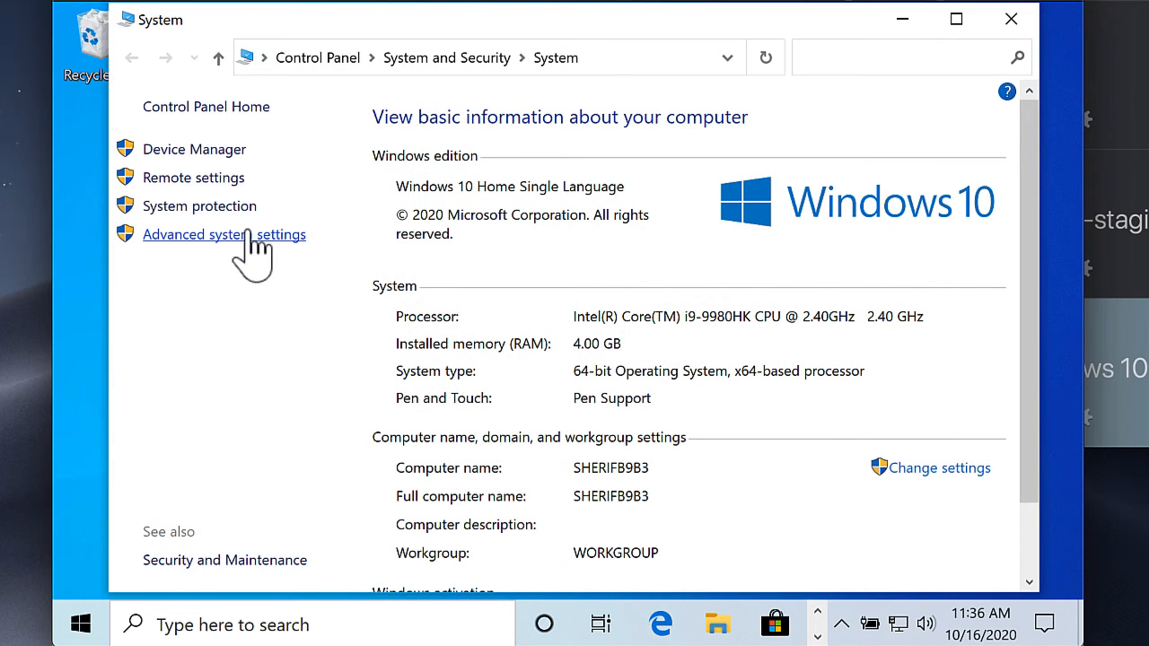
left_click(248, 234)
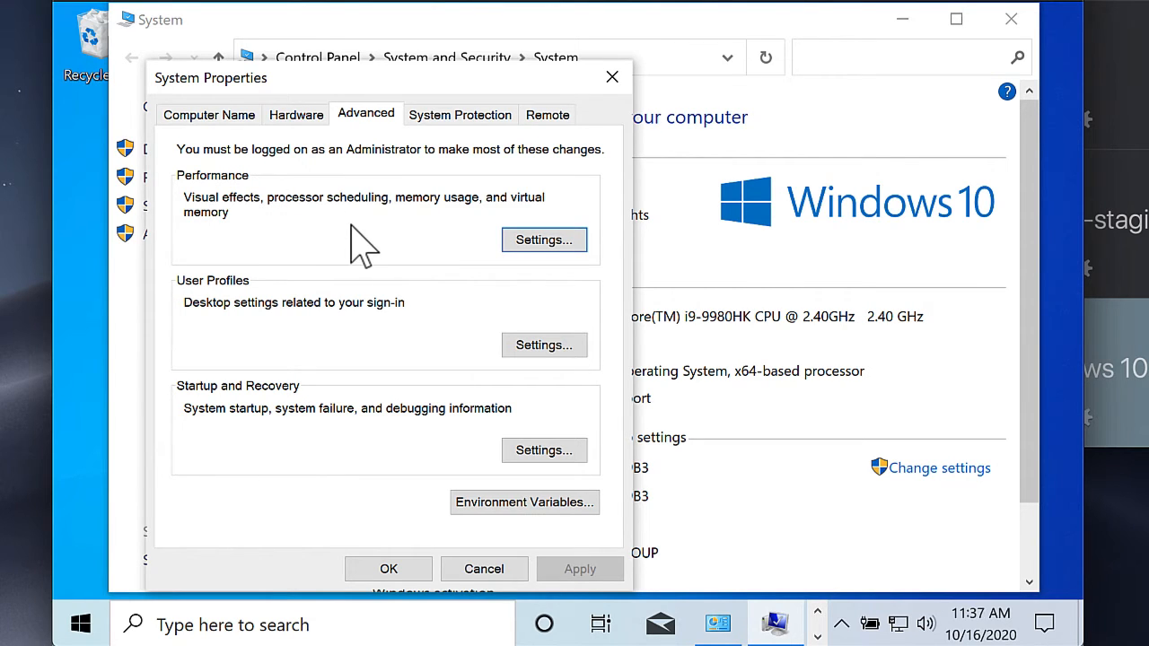
Set the performance visual effects to Adjust for best performance, apply the change and close the system windows.
left_click(520, 240)
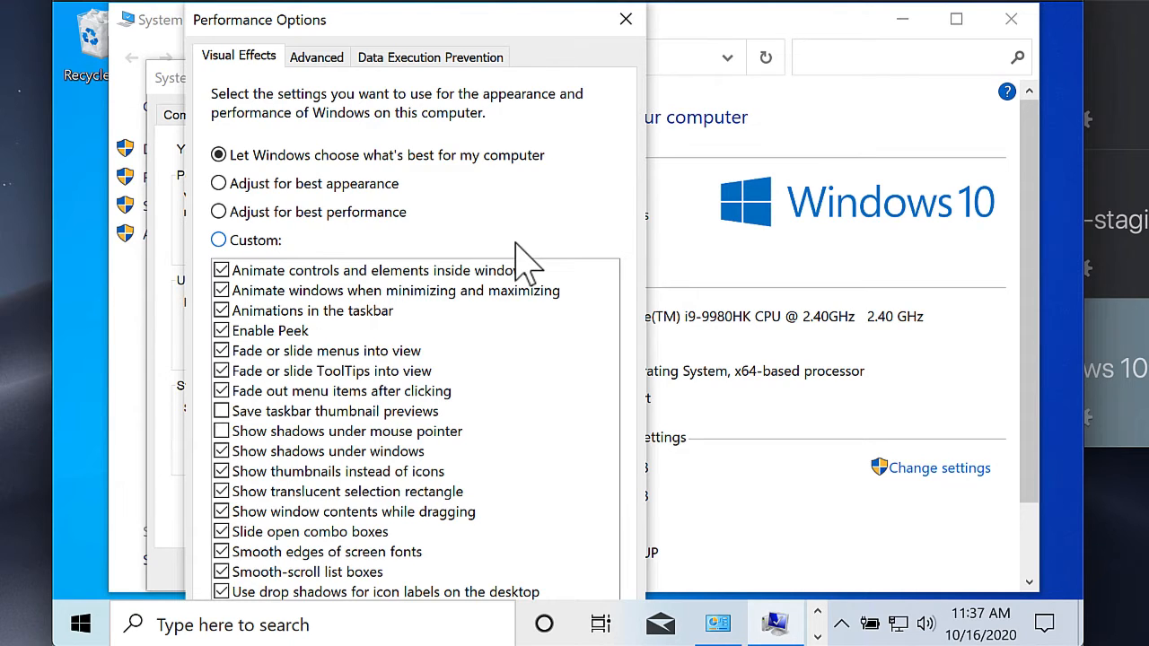
left_click(348, 215)
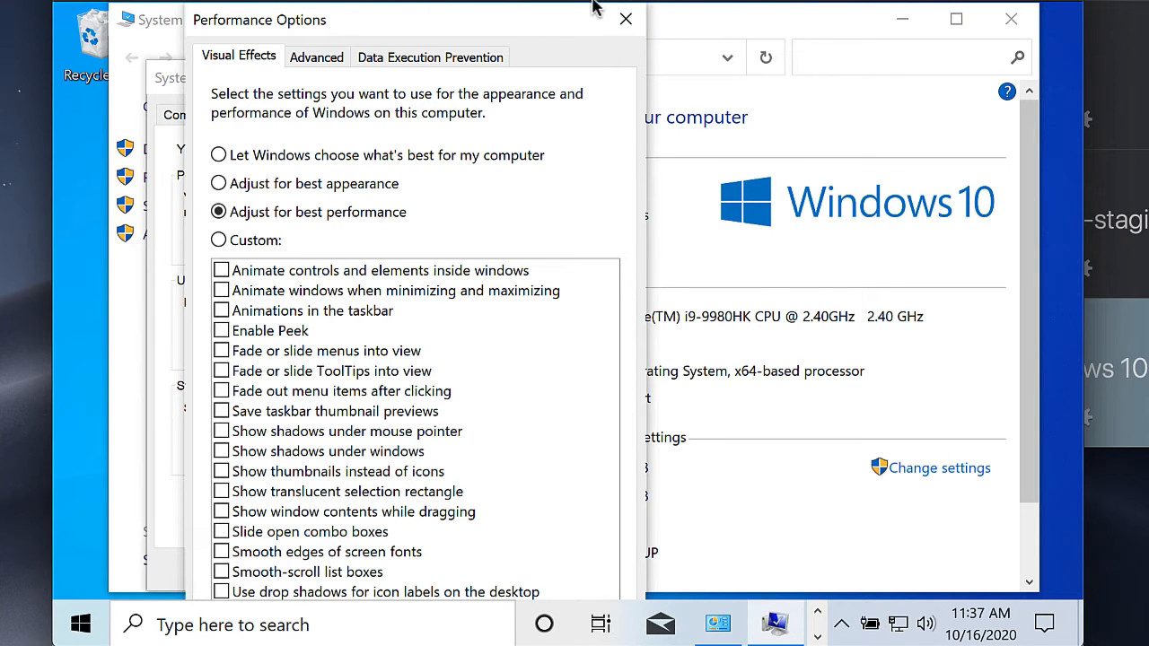
left_click_drag(599, 12, 747, 45)
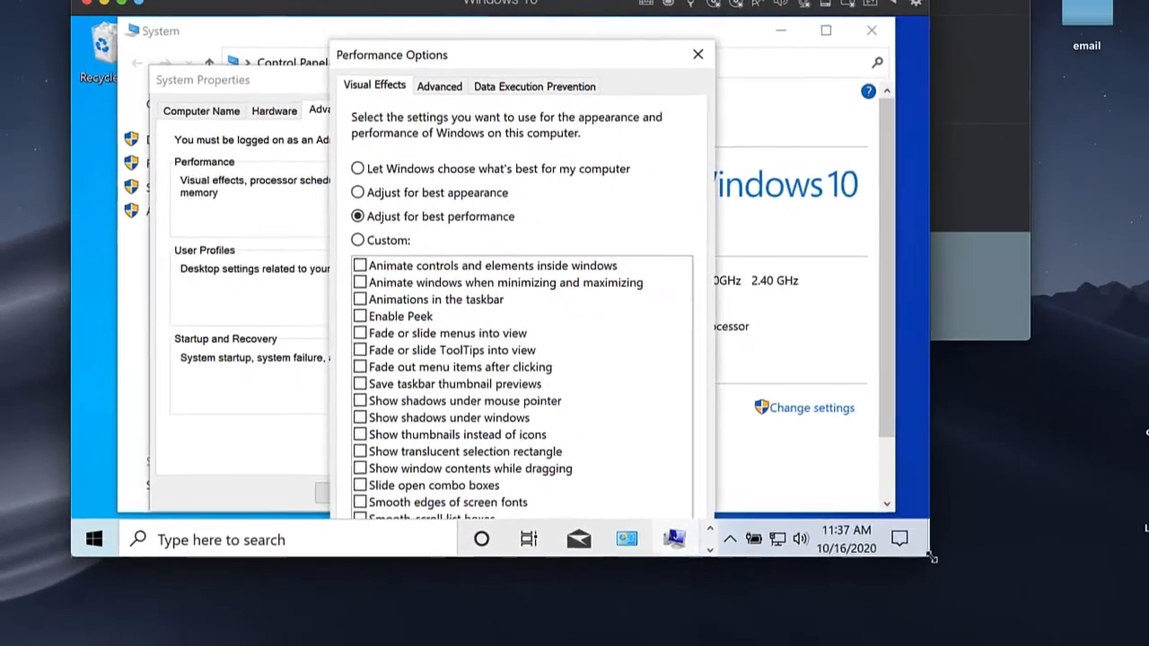
left_click_drag(932, 558, 1064, 644)
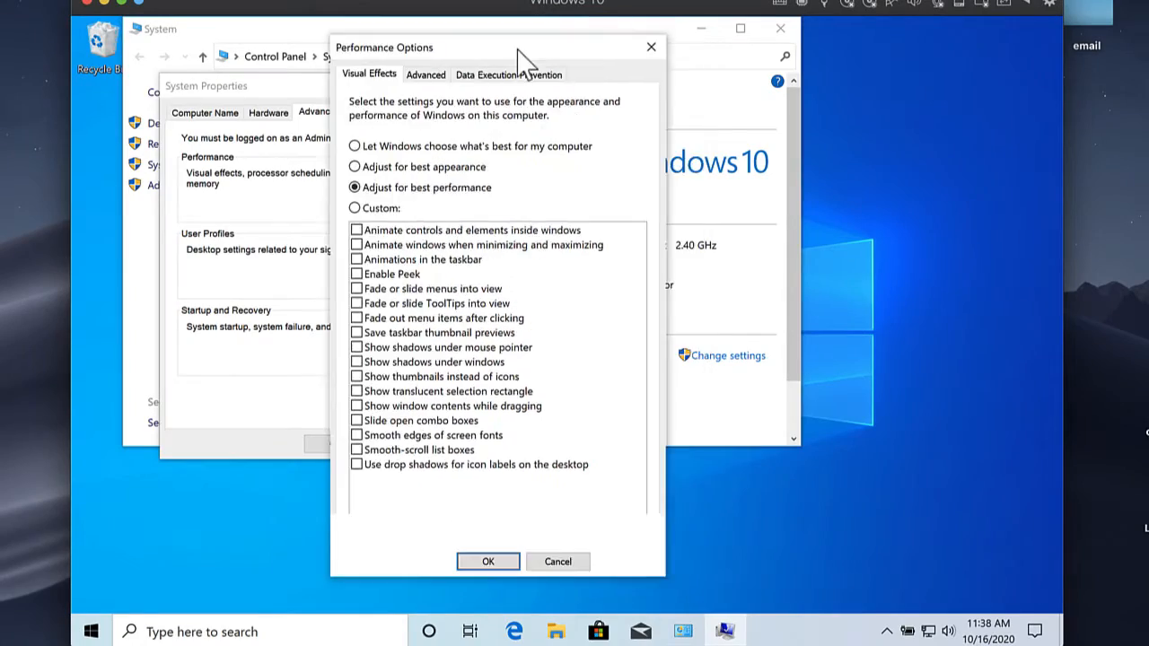
left_click(485, 562)
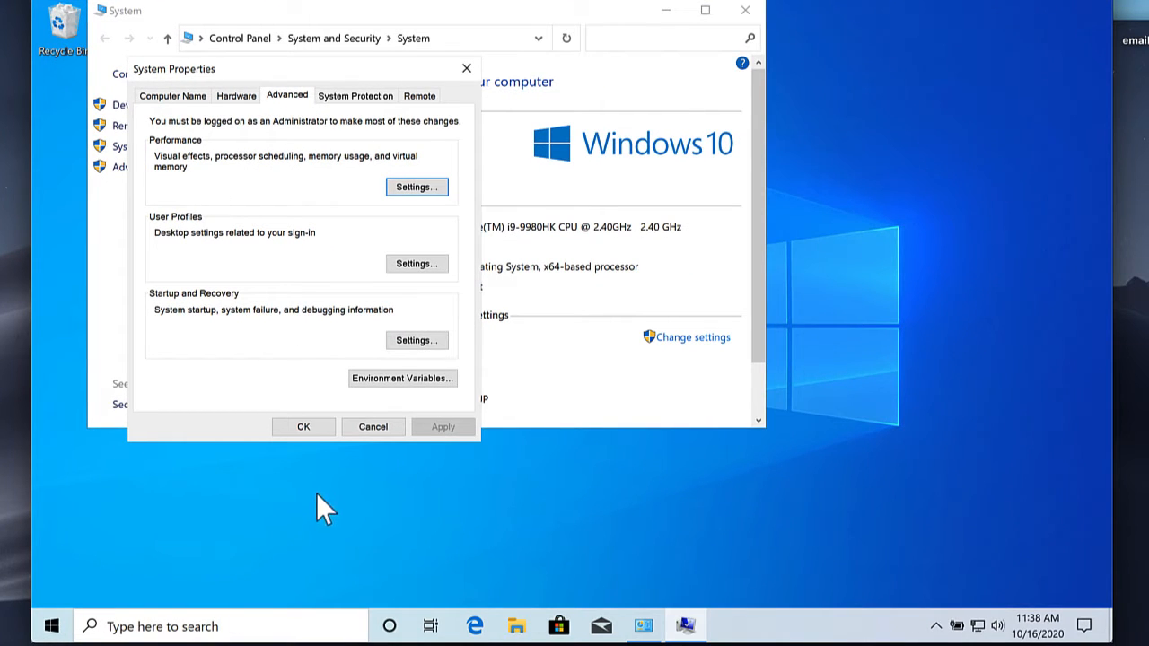
left_click(303, 427)
key("alt+F4")
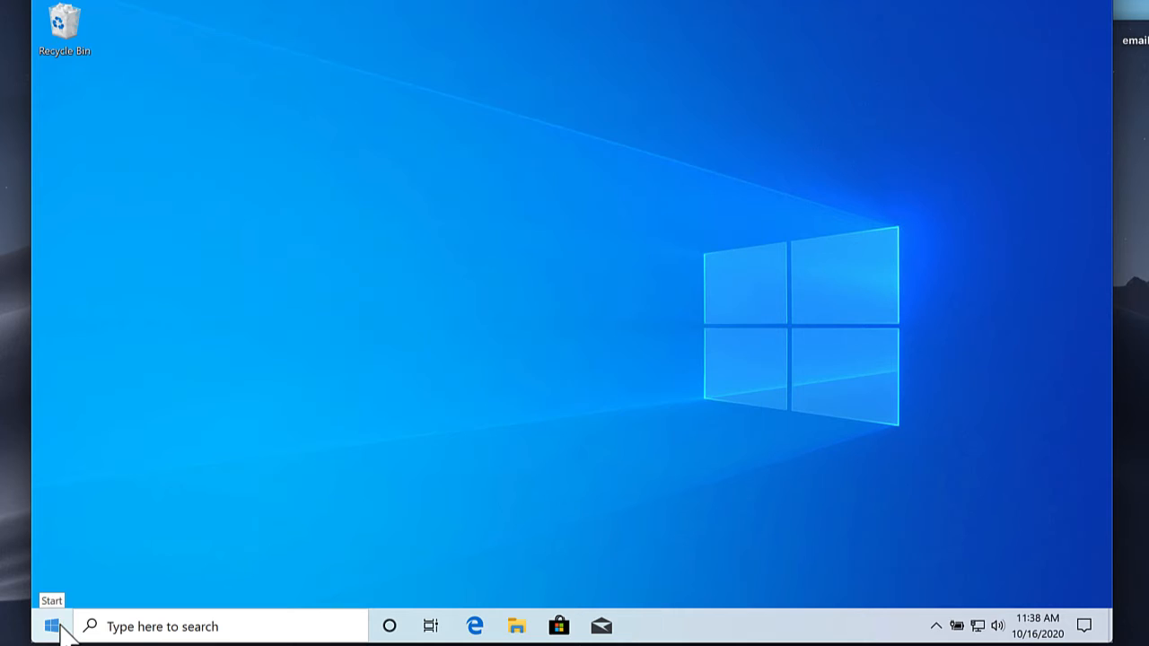
Unpin all tiles of the Explore group from Start, including Microsoft Store and the Play folder.
left_click(52, 626)
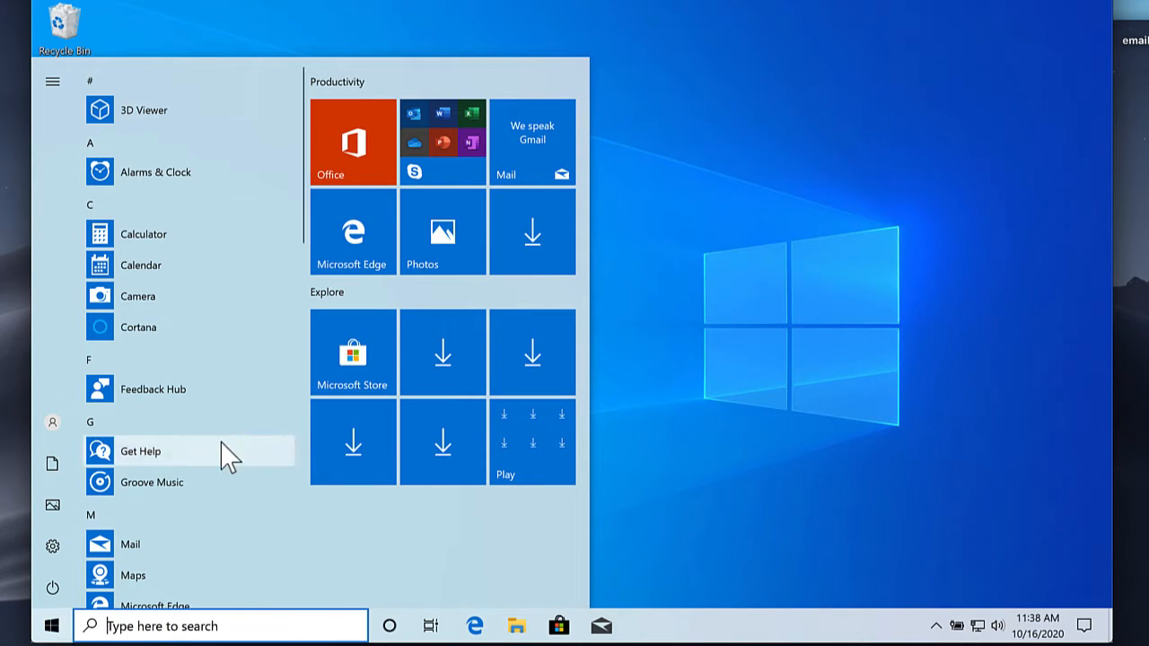
right_click(344, 350)
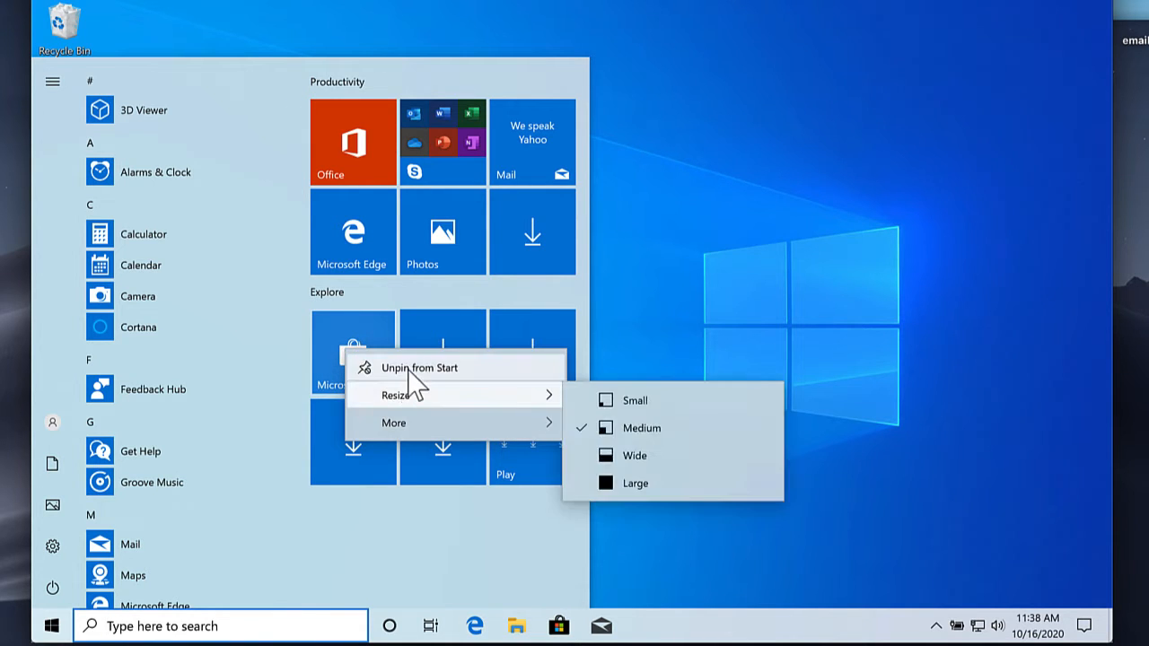
left_click(381, 369)
right_click(419, 359)
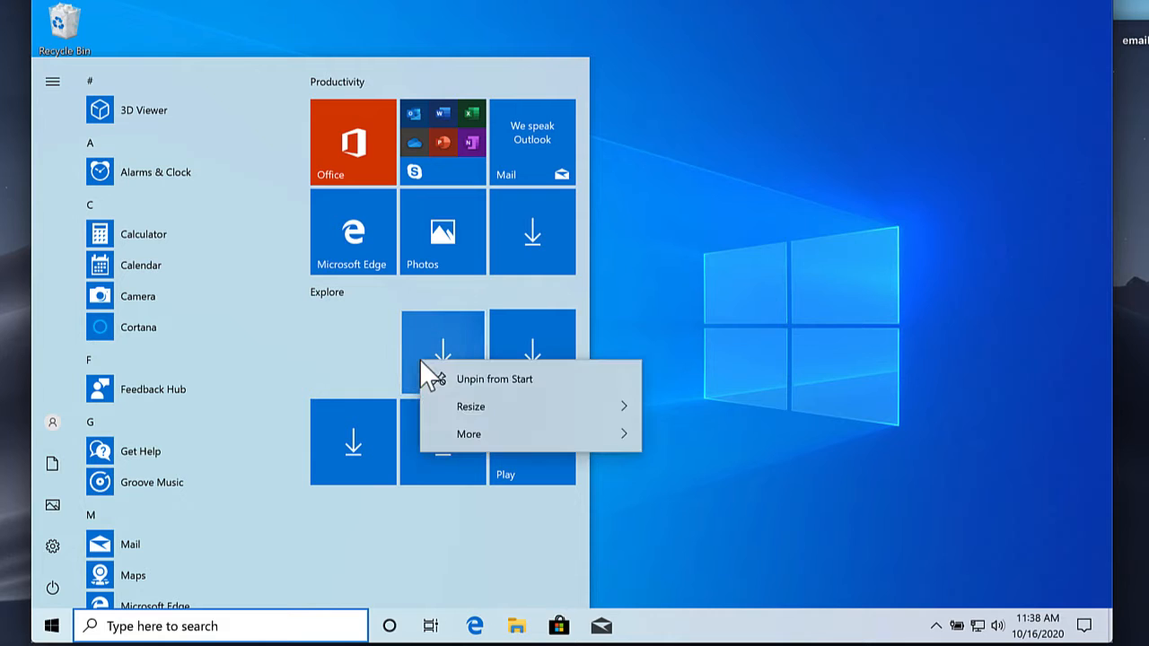
left_click(435, 377)
right_click(521, 359)
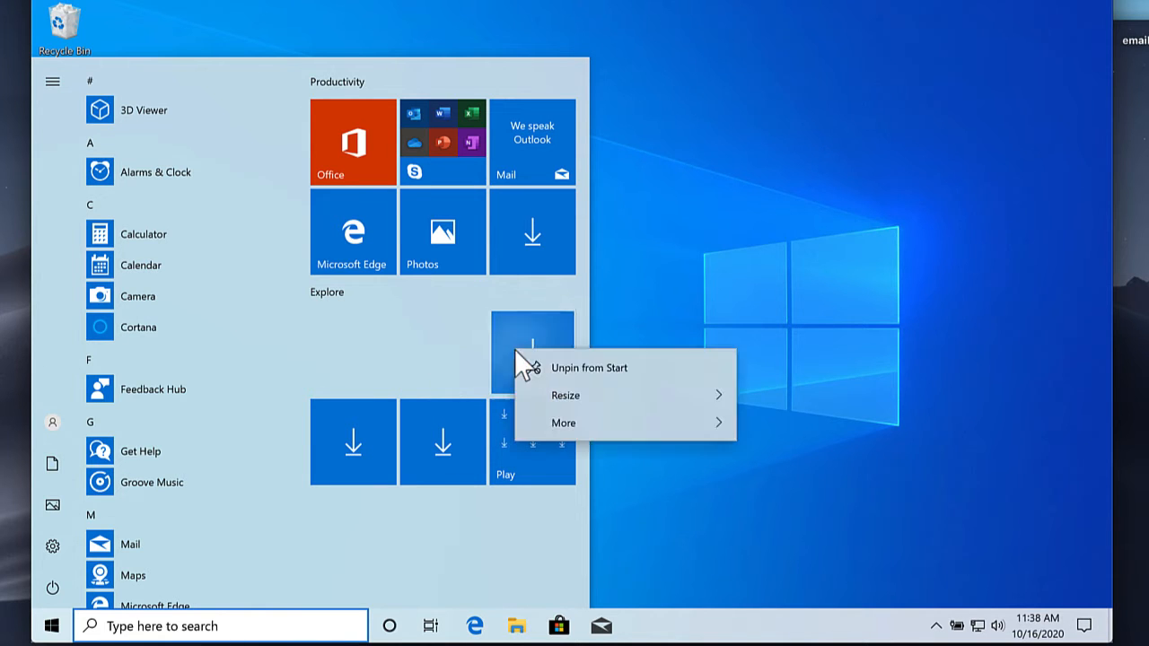
left_click(534, 368)
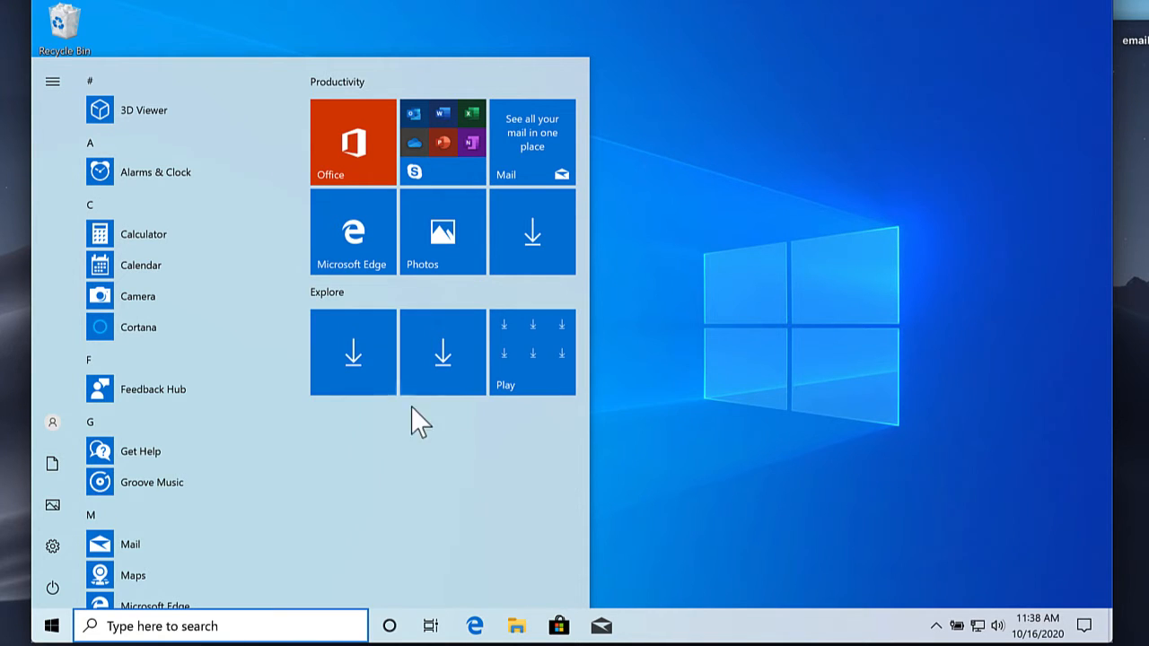
right_click(336, 373)
left_click(359, 383)
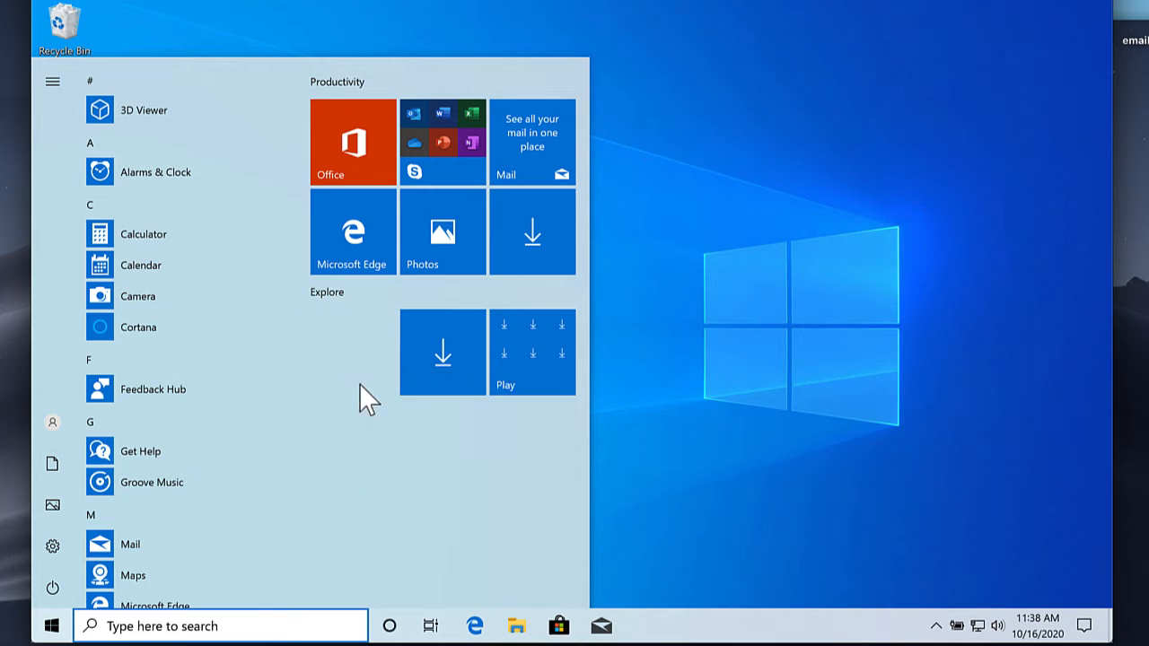
right_click(415, 359)
left_click(439, 371)
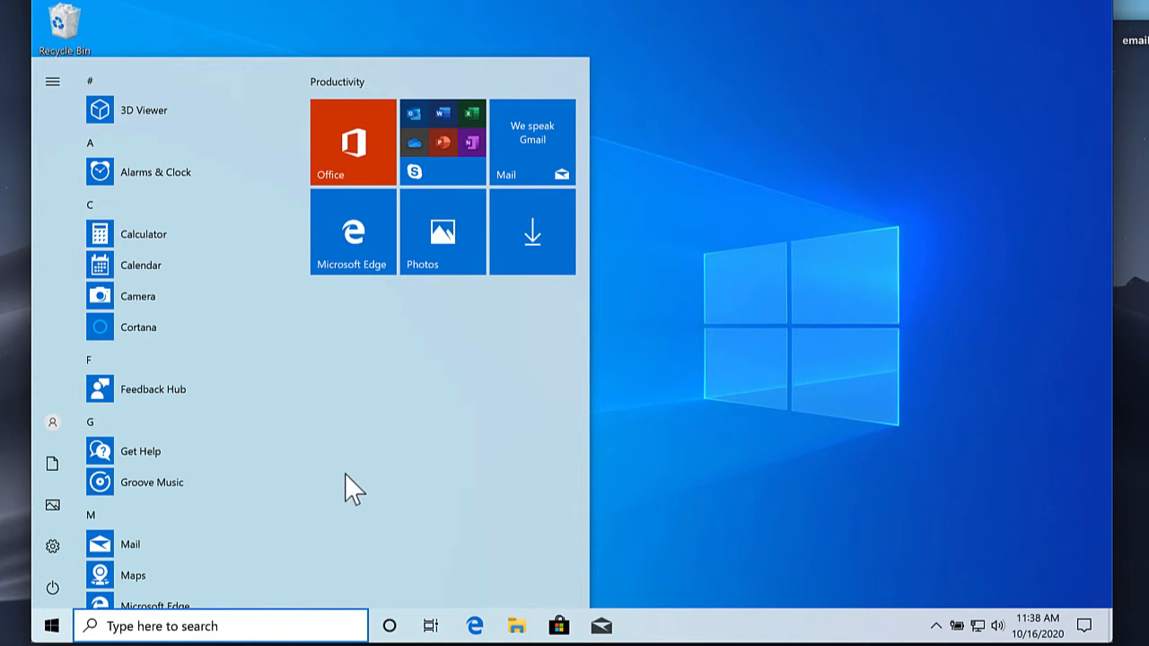
left_click(641, 363)
Search for Control Panel and pin it to Start.
left_click(54, 630)
type("contro")
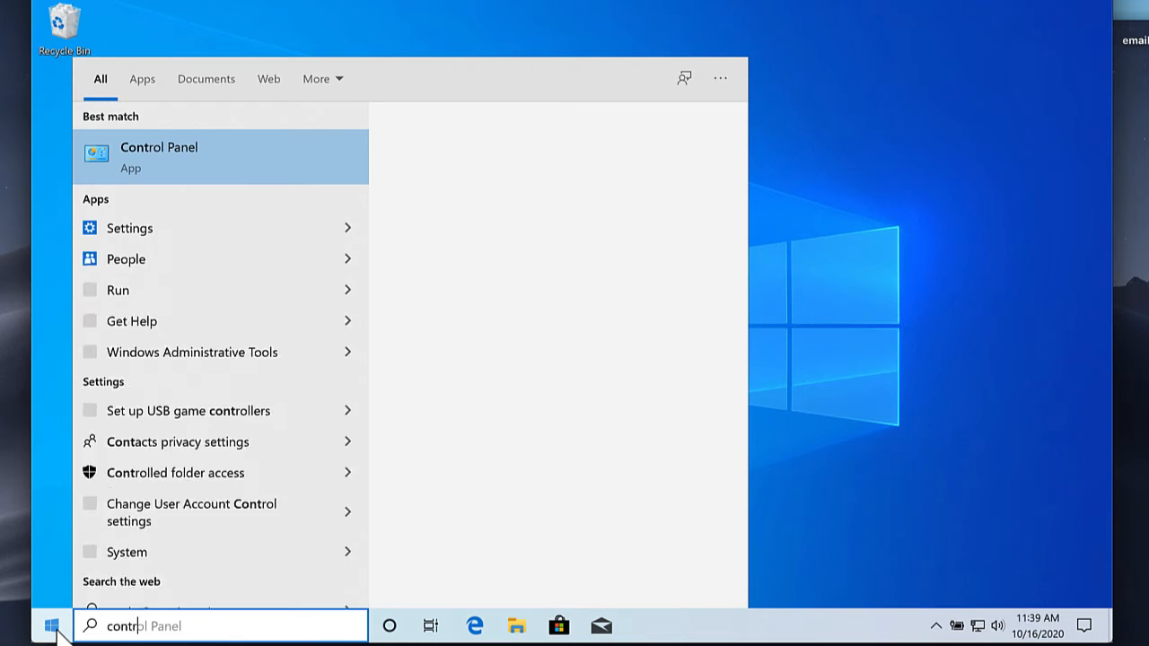
right_click(147, 159)
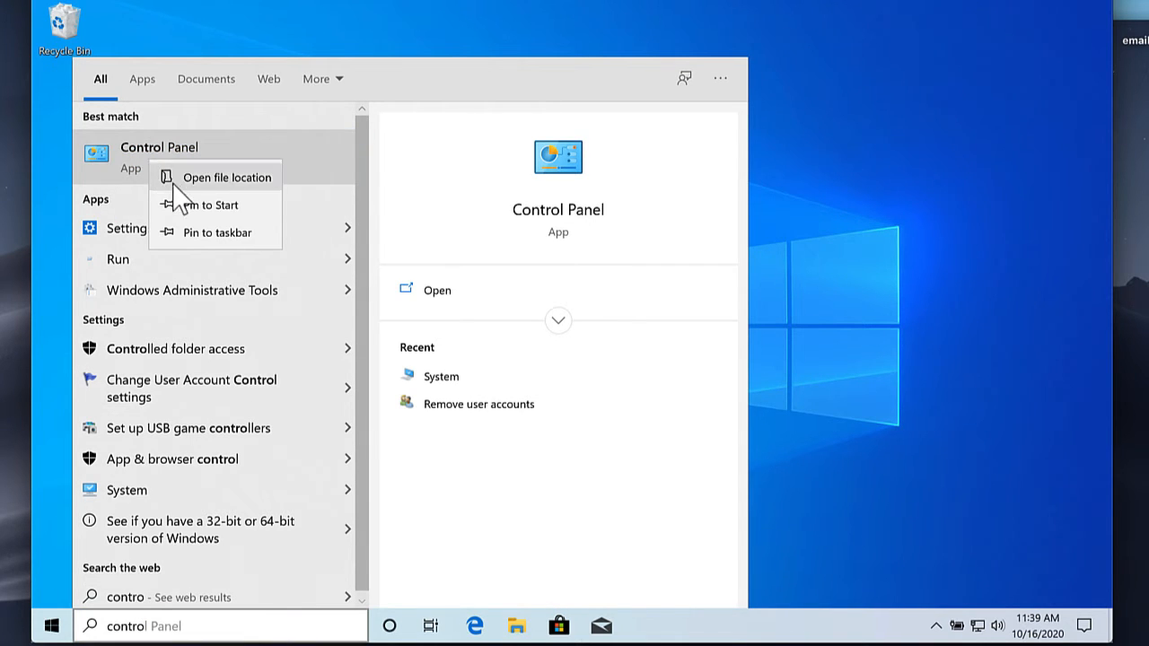
left_click(176, 206)
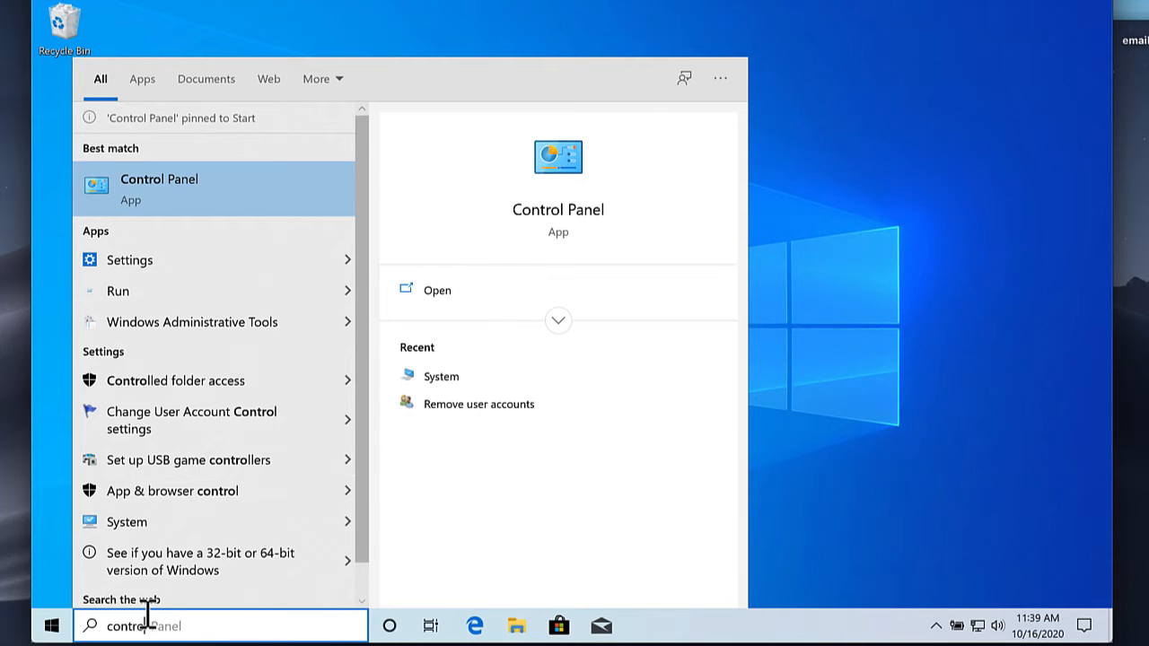
Replace the search text with "man" and pin Computer Management to Start.
key("BackSpace")
key("BackSpace")
key("BackSpace")
key("BackSpace")
key("BackSpace")
key("BackSpace")
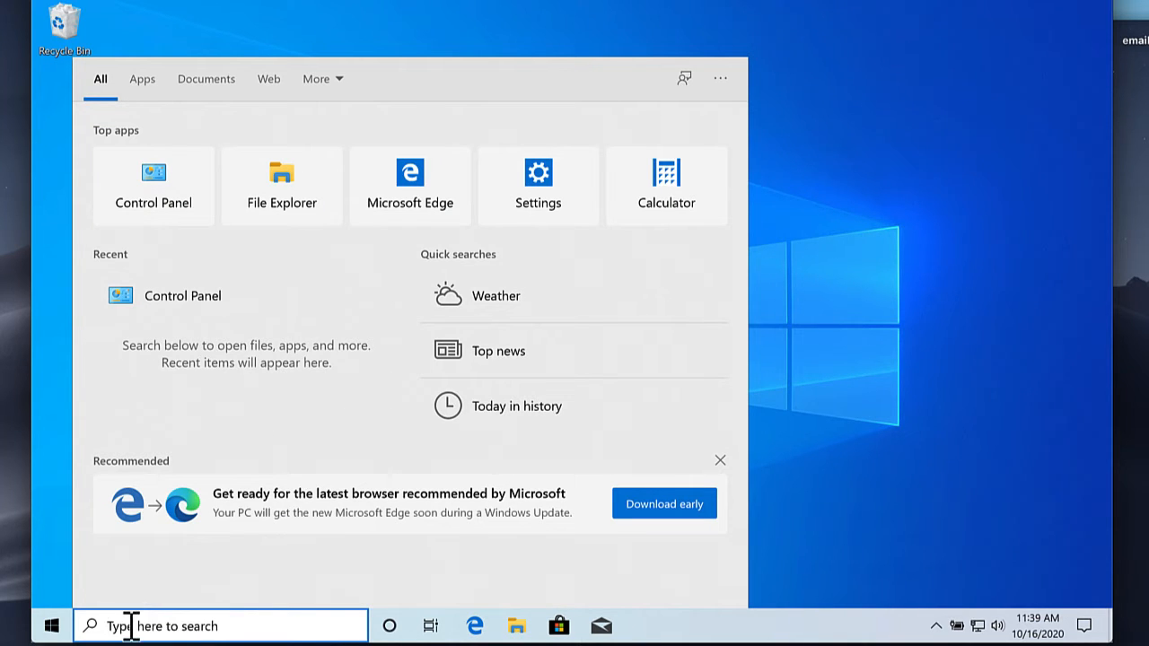
type("man")
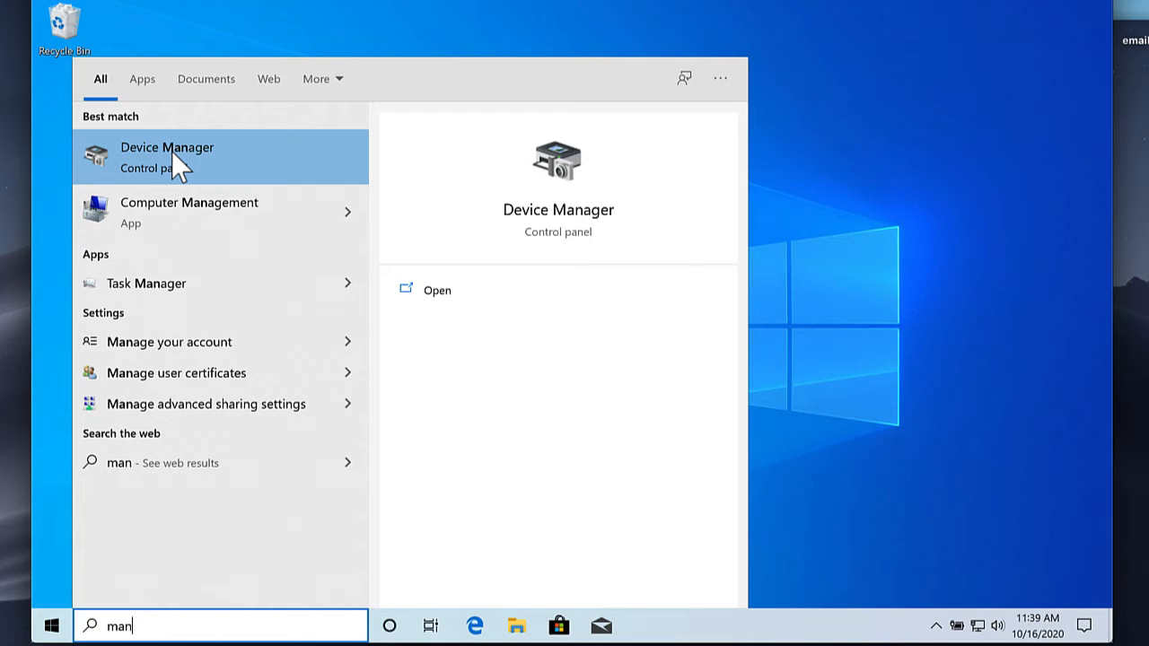
right_click(165, 203)
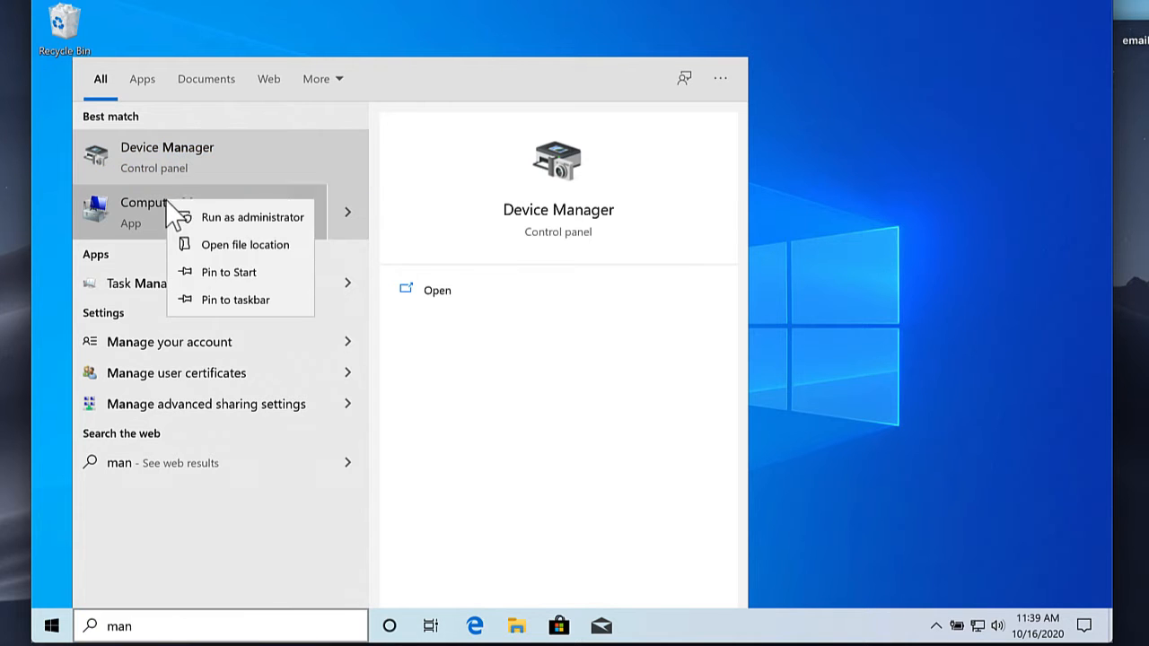
left_click(203, 272)
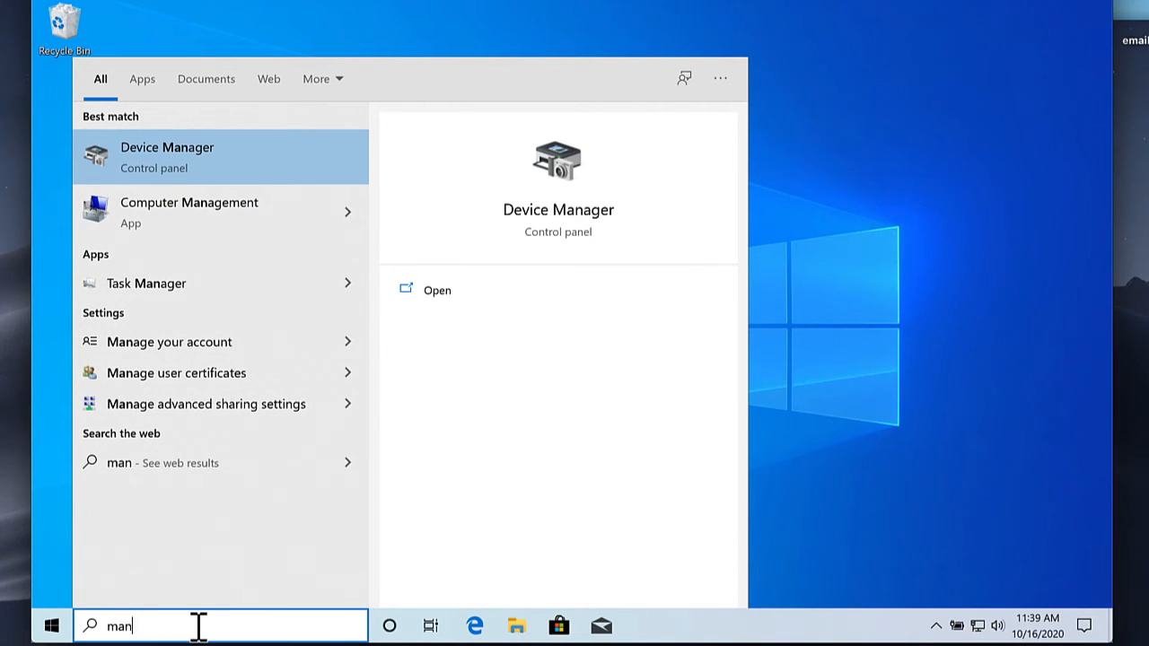
Search for Device Manager, open it, check whether its running window offers a pin option, and close it.
key("BackSpace")
key("BackSpace")
key("BackSpace")
type("devic")
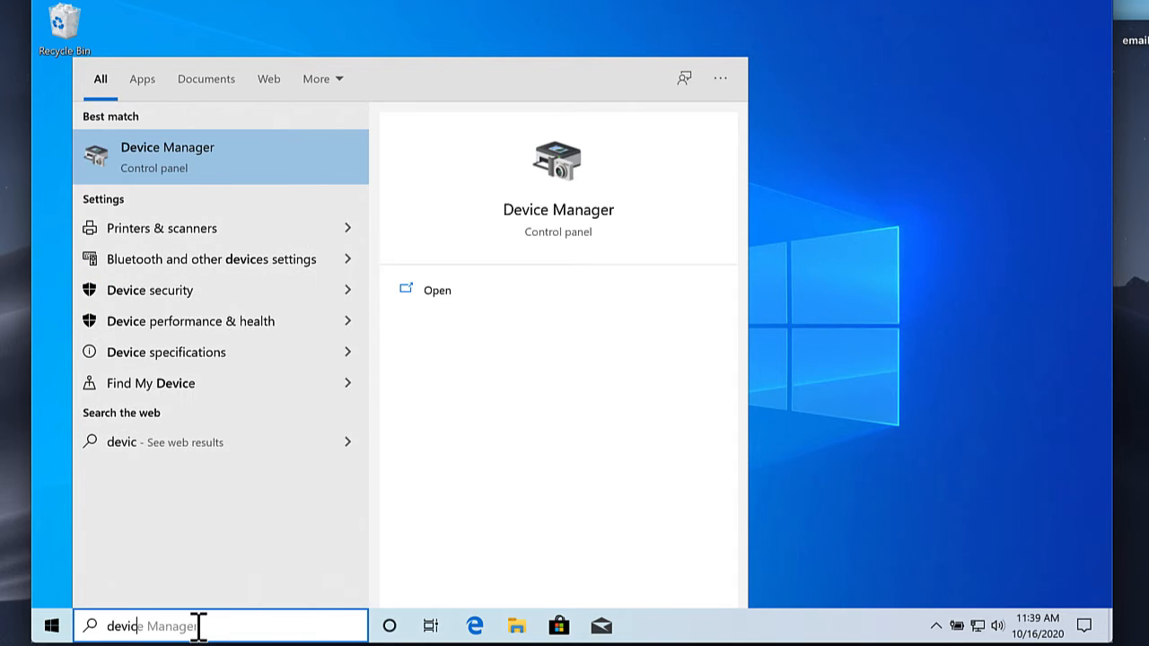
left_click(190, 162)
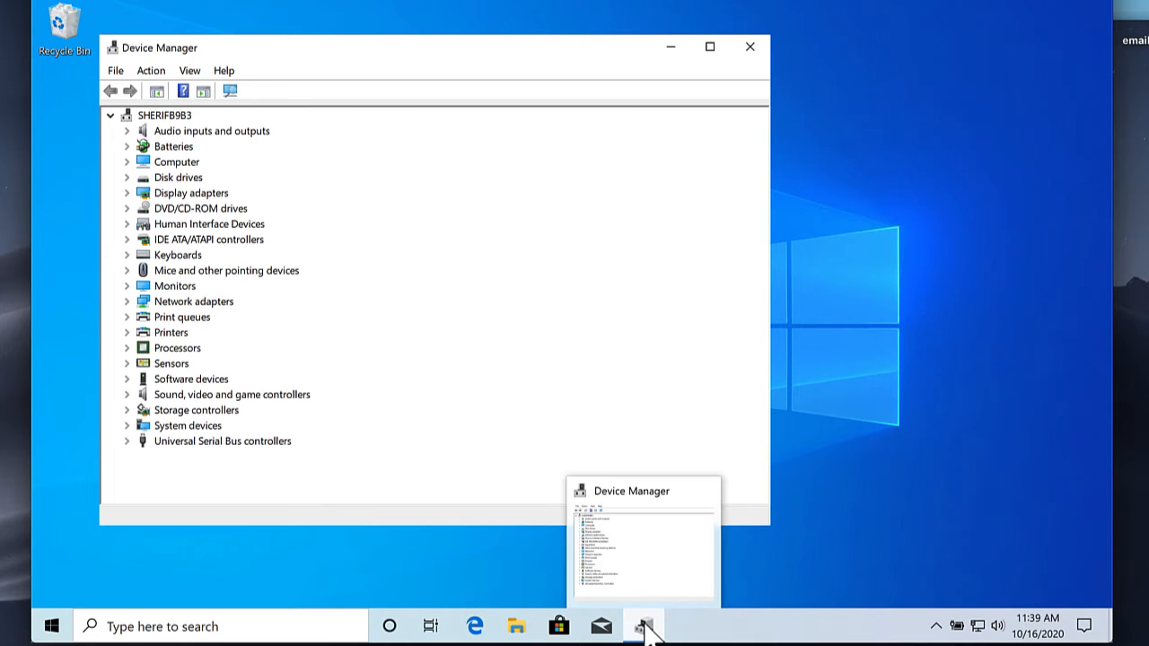
right_click(646, 626)
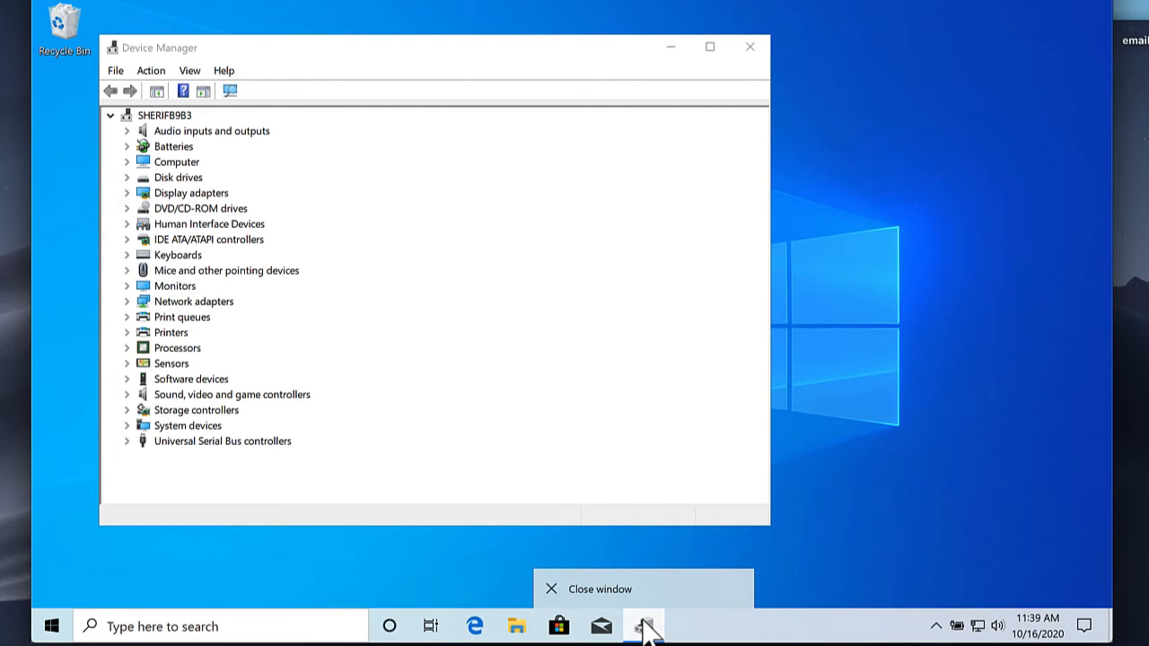
left_click(750, 49)
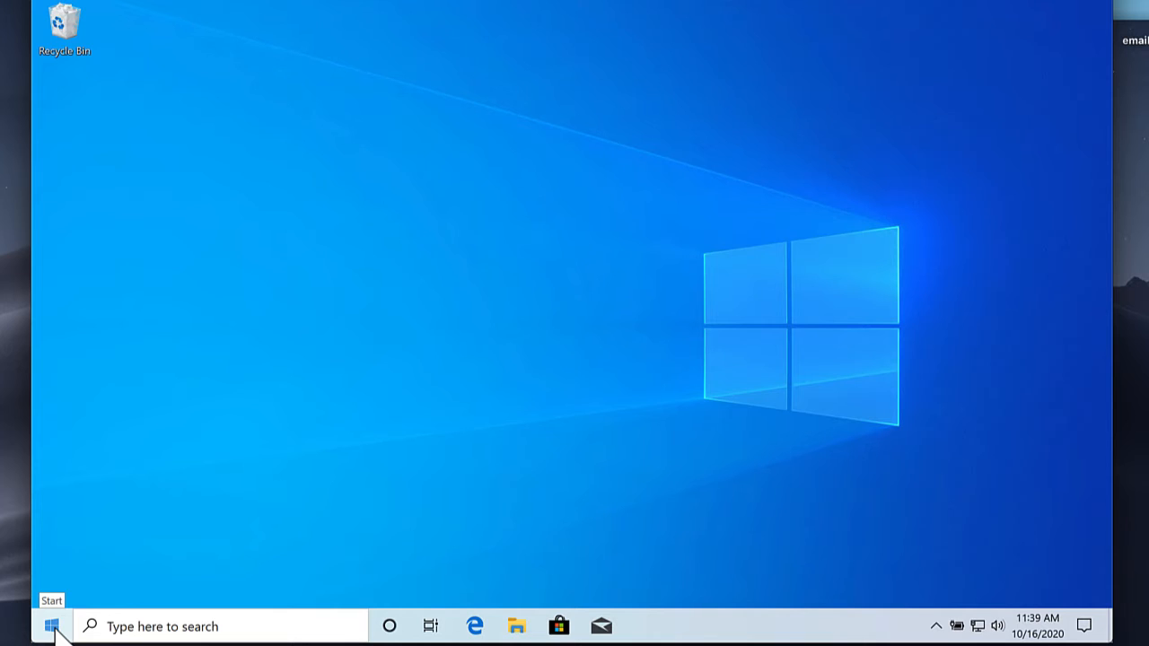
Search for "compu" and pin both This PC and System Information to Start.
left_click(52, 627)
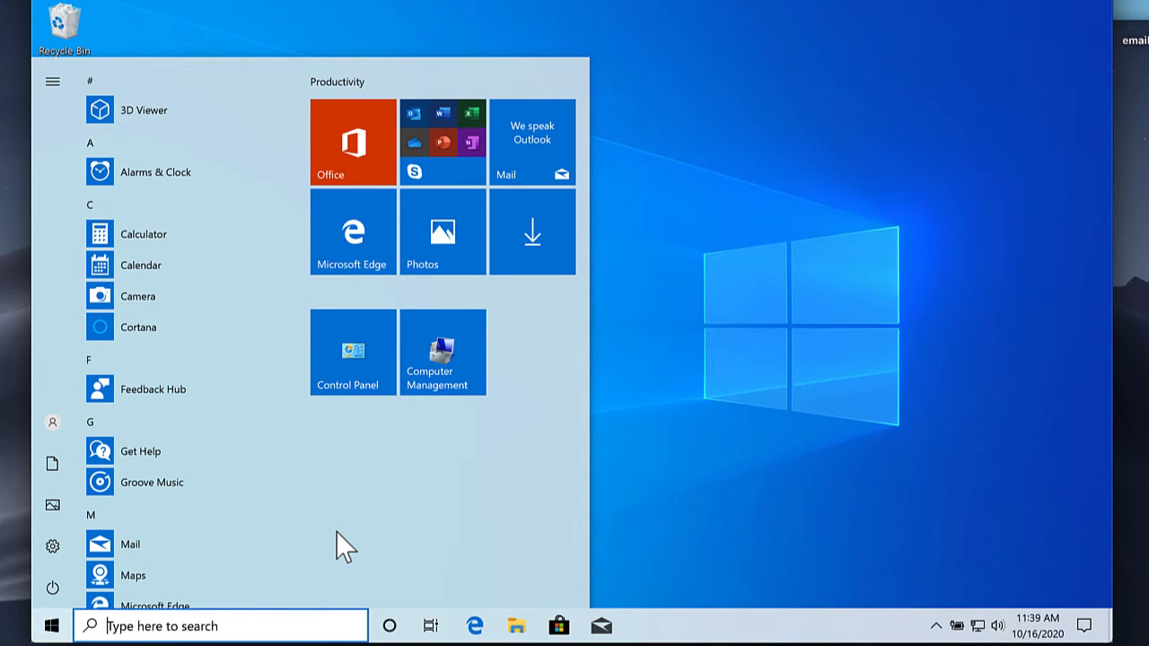
type("compu")
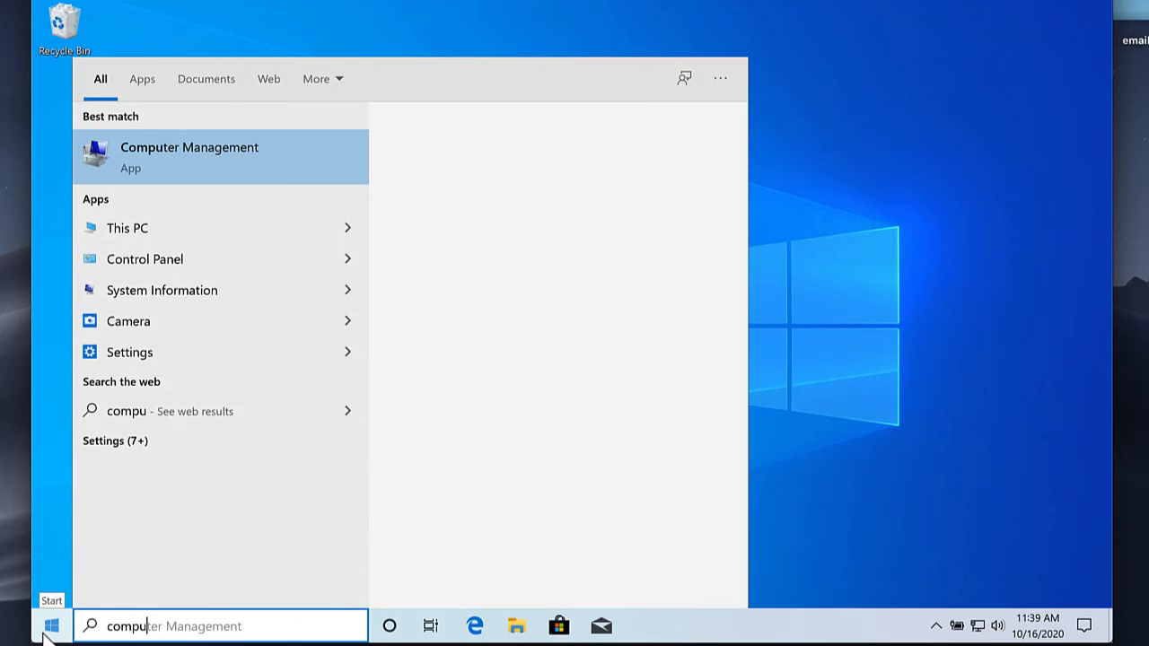
right_click(140, 234)
left_click(197, 253)
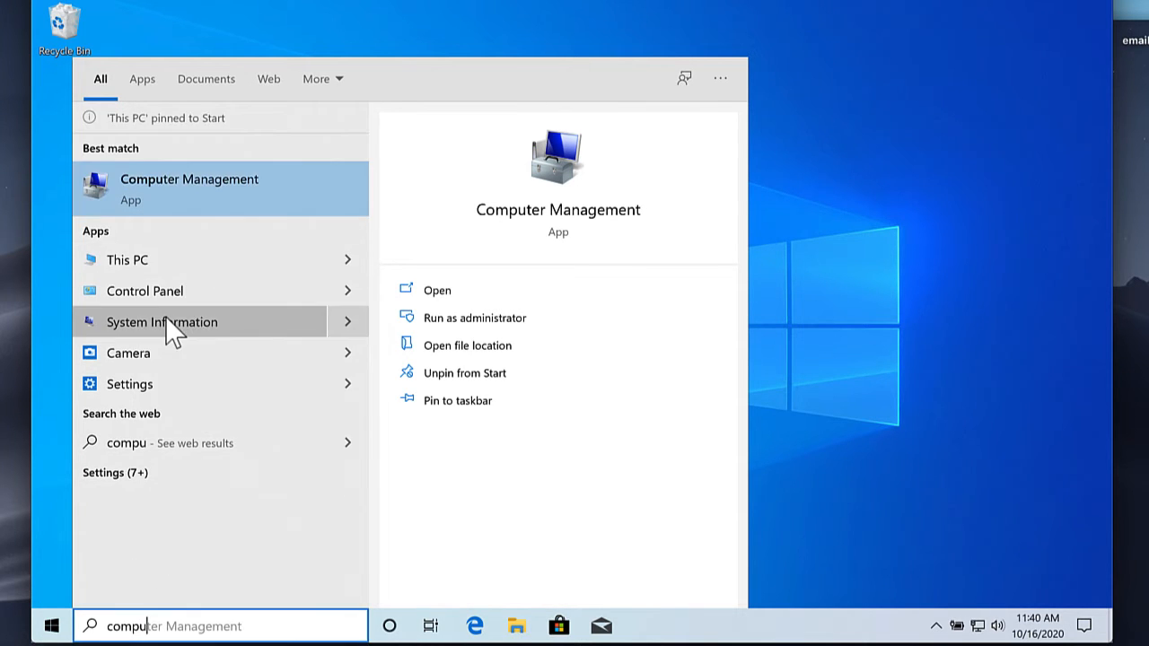
right_click(165, 316)
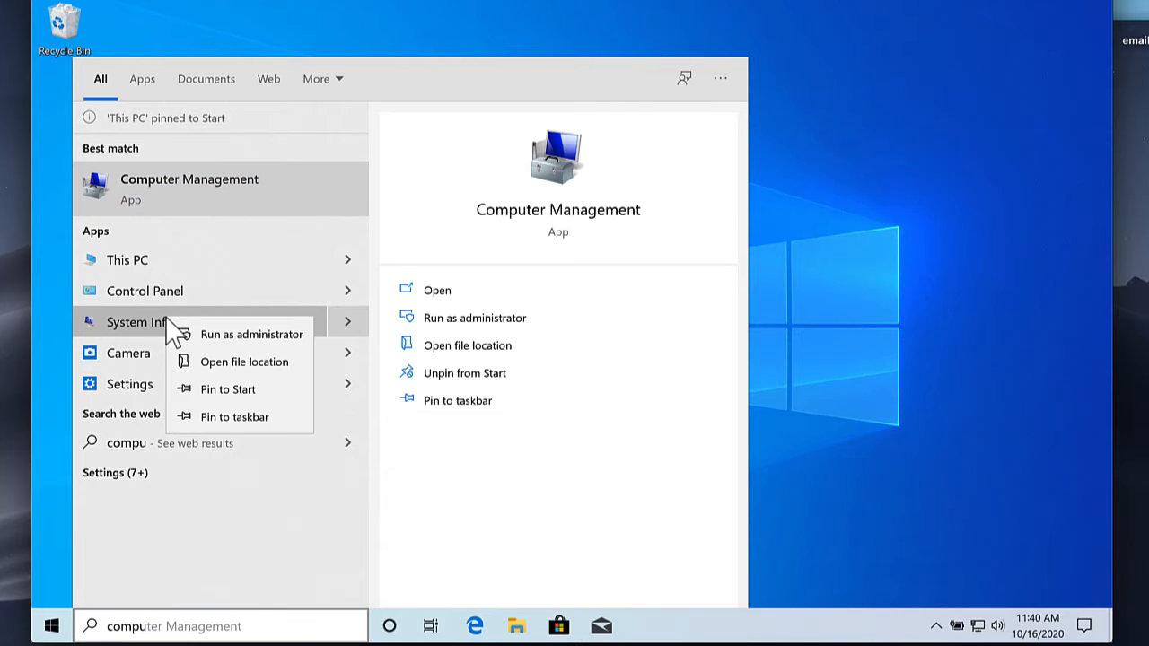
left_click(190, 388)
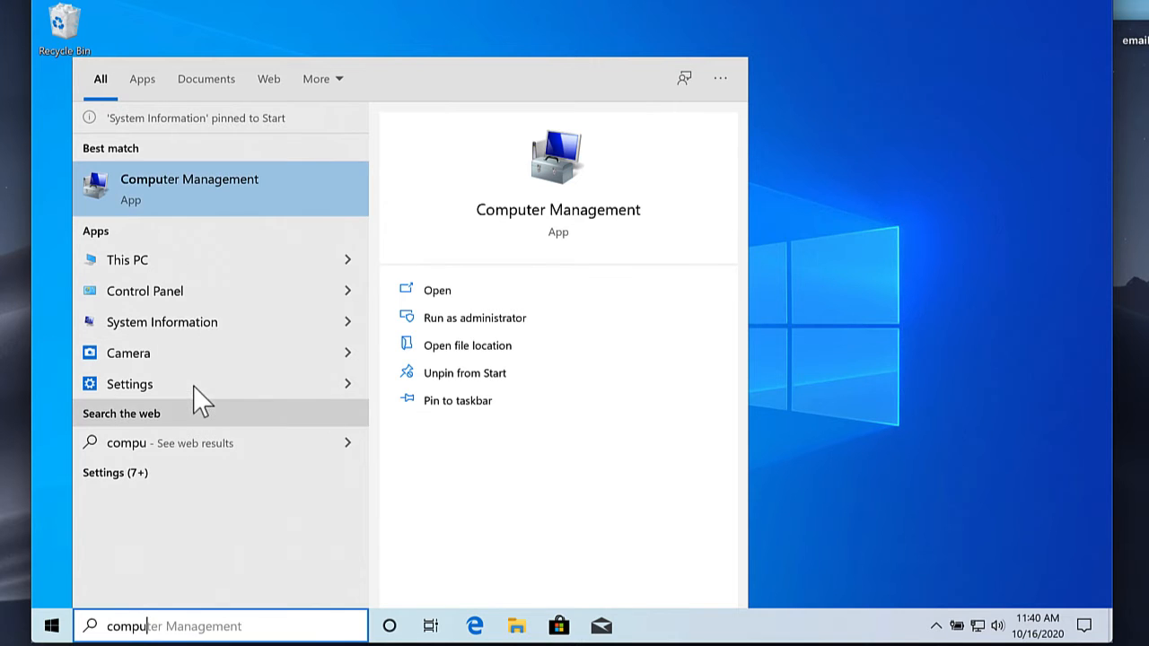
Check the Control Panel tile's resize options in Start, and unpin the unnamed download tile from the Productivity group.
left_click(52, 626)
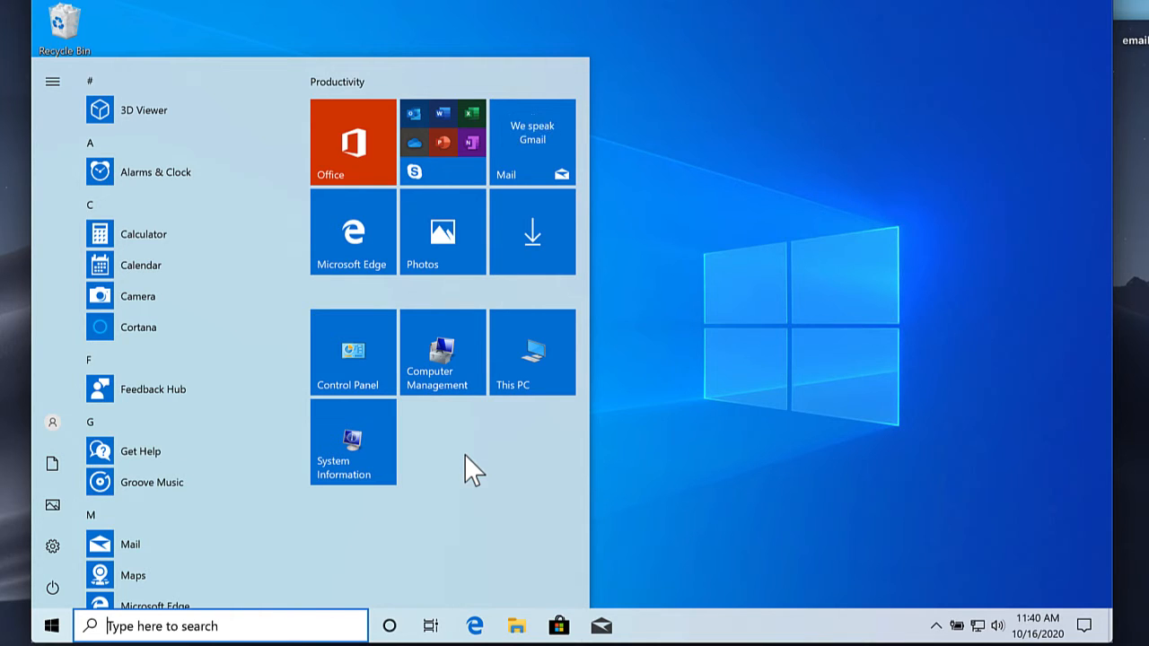
right_click(367, 374)
mouse_move(443, 427)
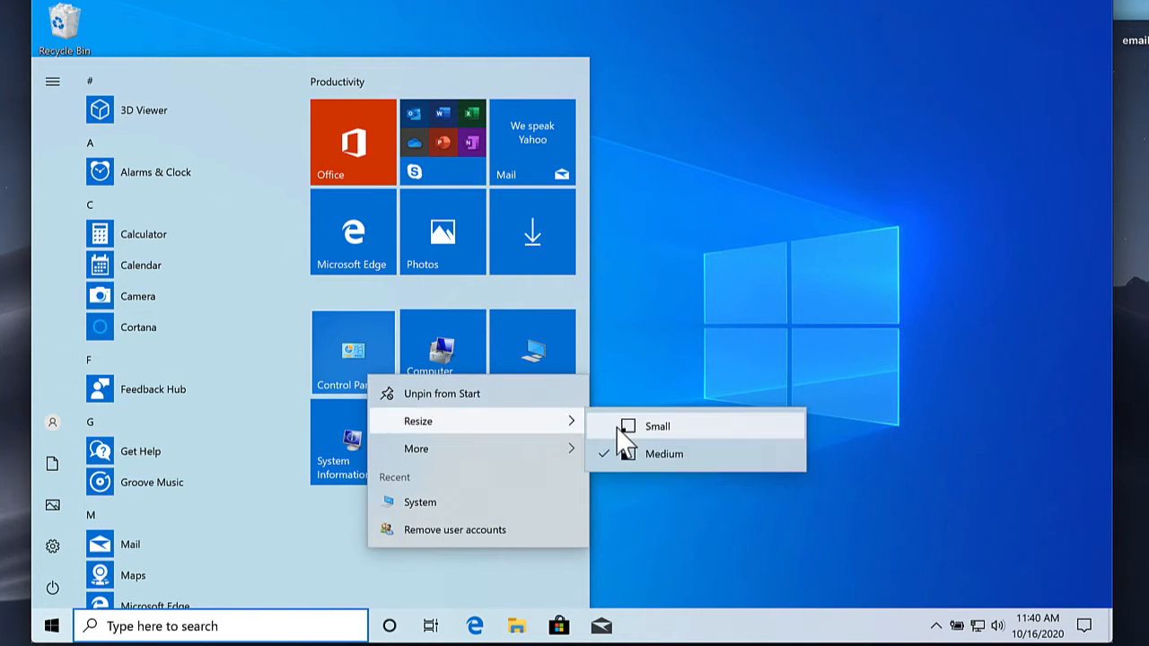
left_click(626, 338)
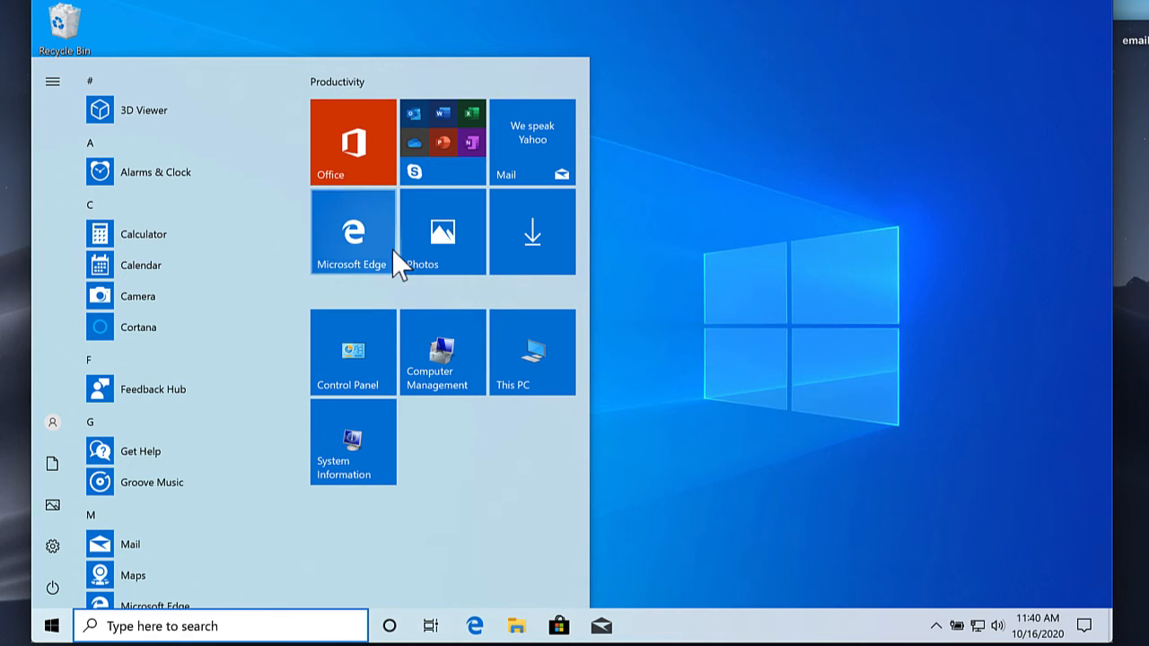
right_click(519, 240)
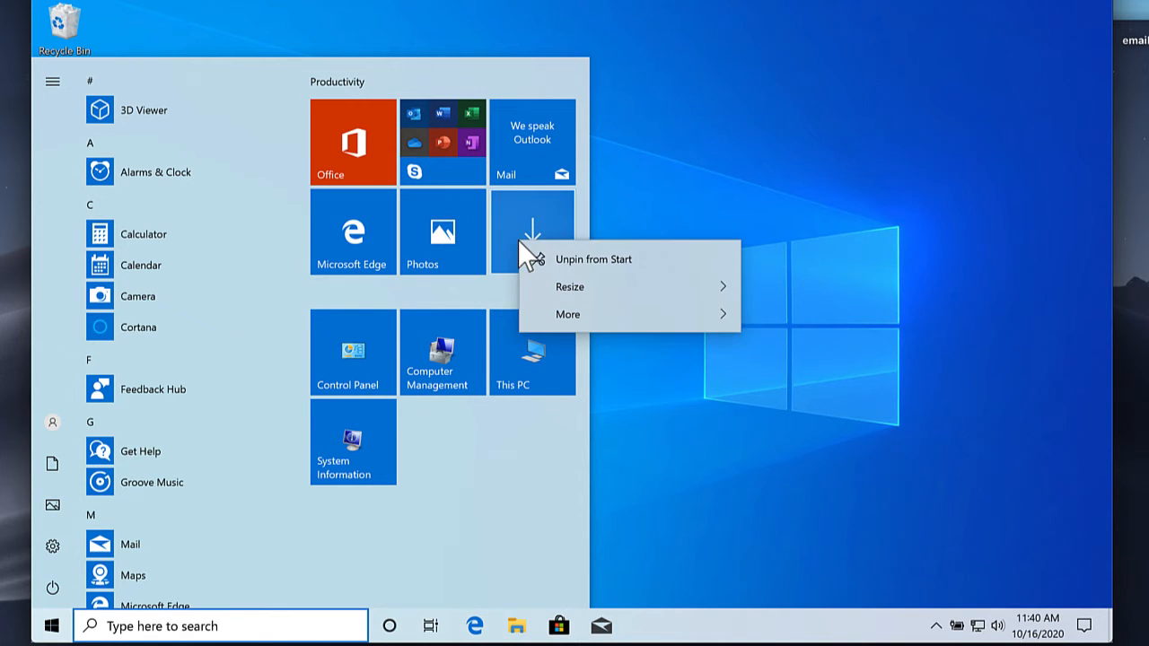
left_click(545, 259)
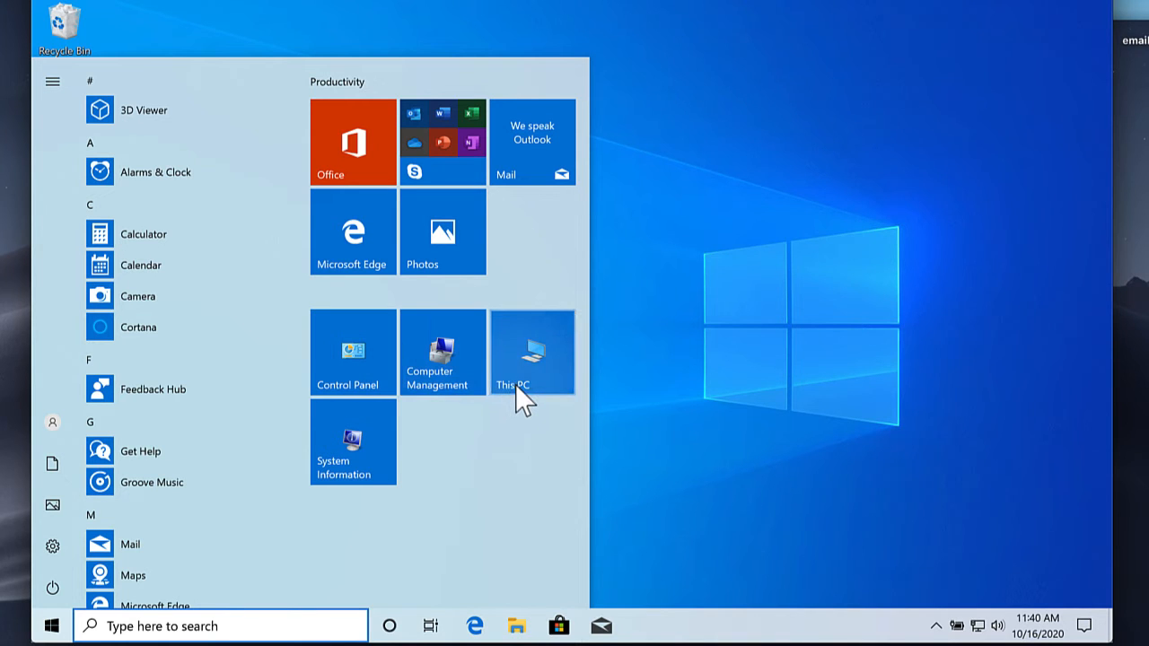
Open Control Panel from Start, set its view to Large icons, and close it.
left_click(371, 360)
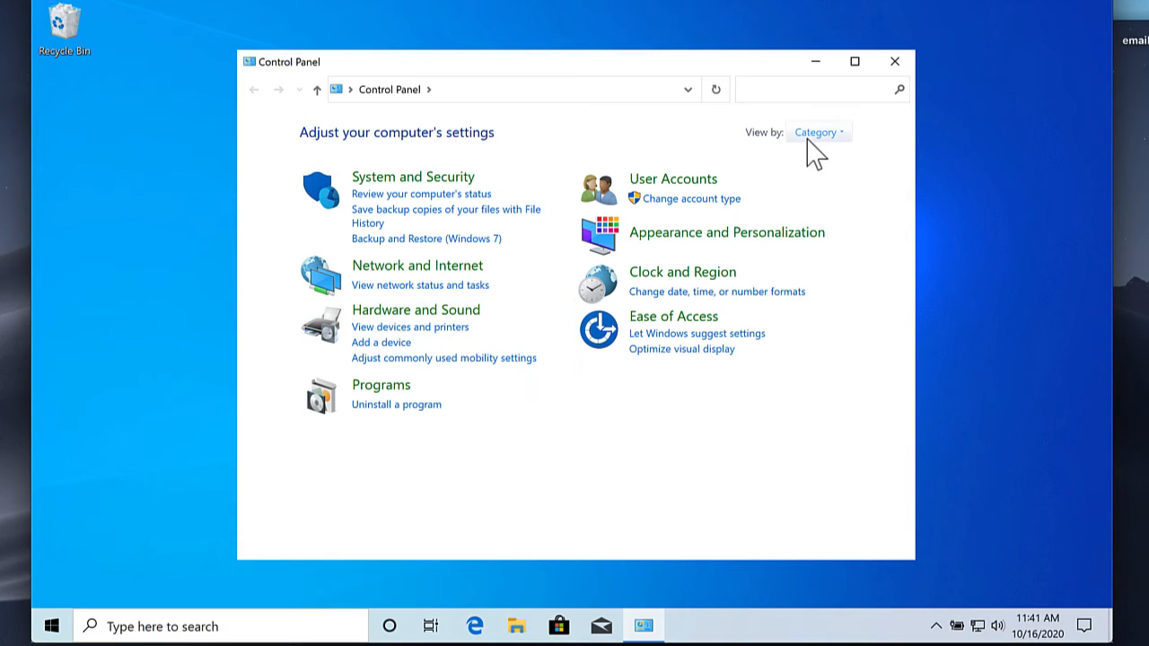
left_click(809, 134)
left_click(818, 173)
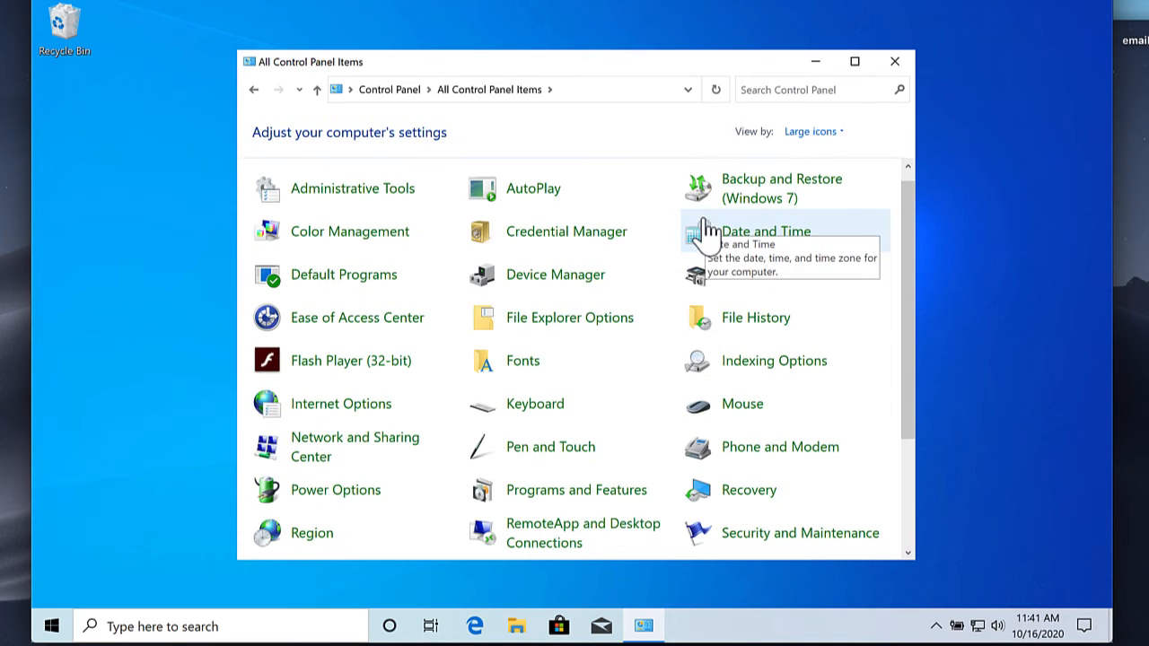
left_click(894, 63)
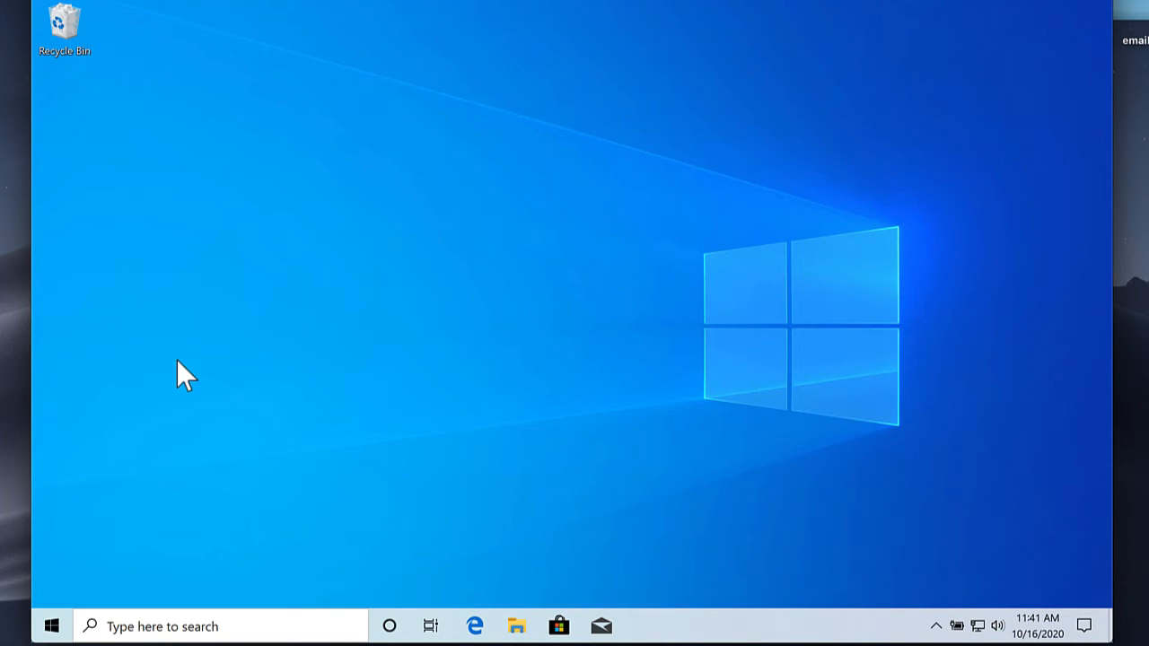
Hide the Cortana button from the taskbar and toggle the Task View button off and back on.
right_click(665, 630)
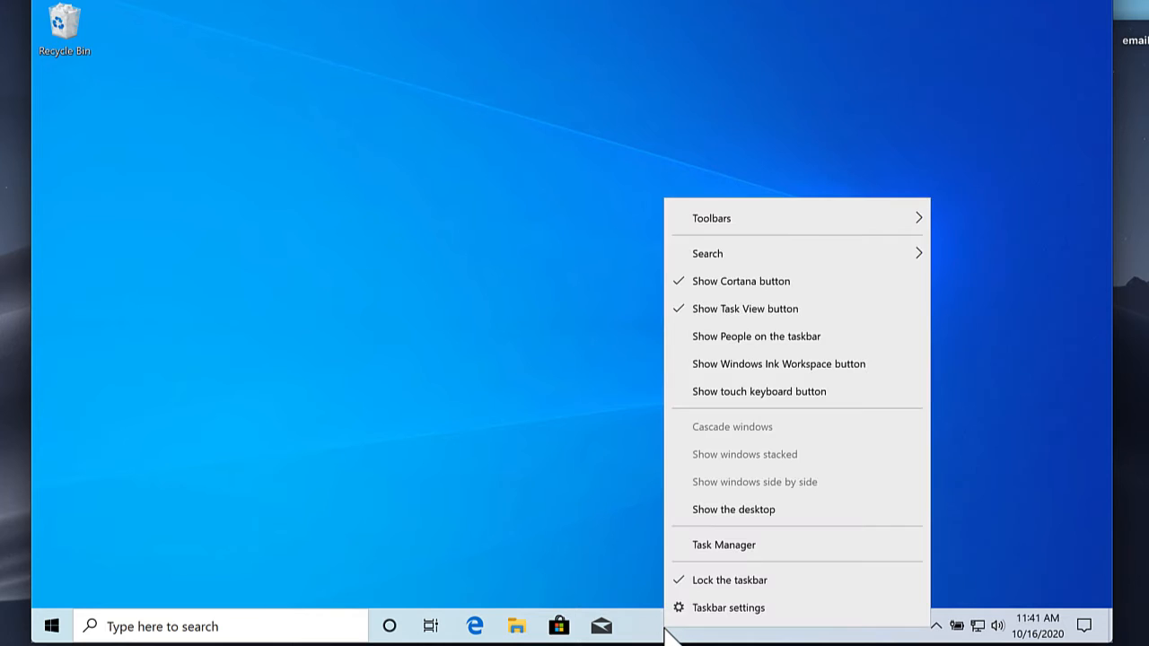
left_click(725, 311)
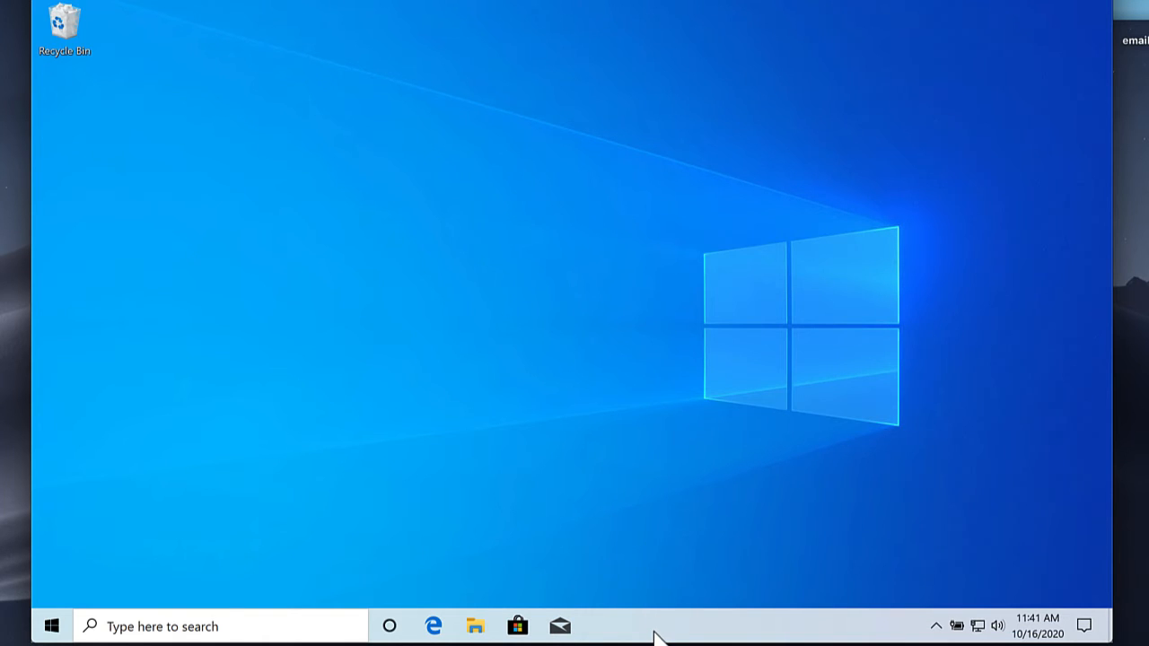
right_click(655, 639)
left_click(723, 282)
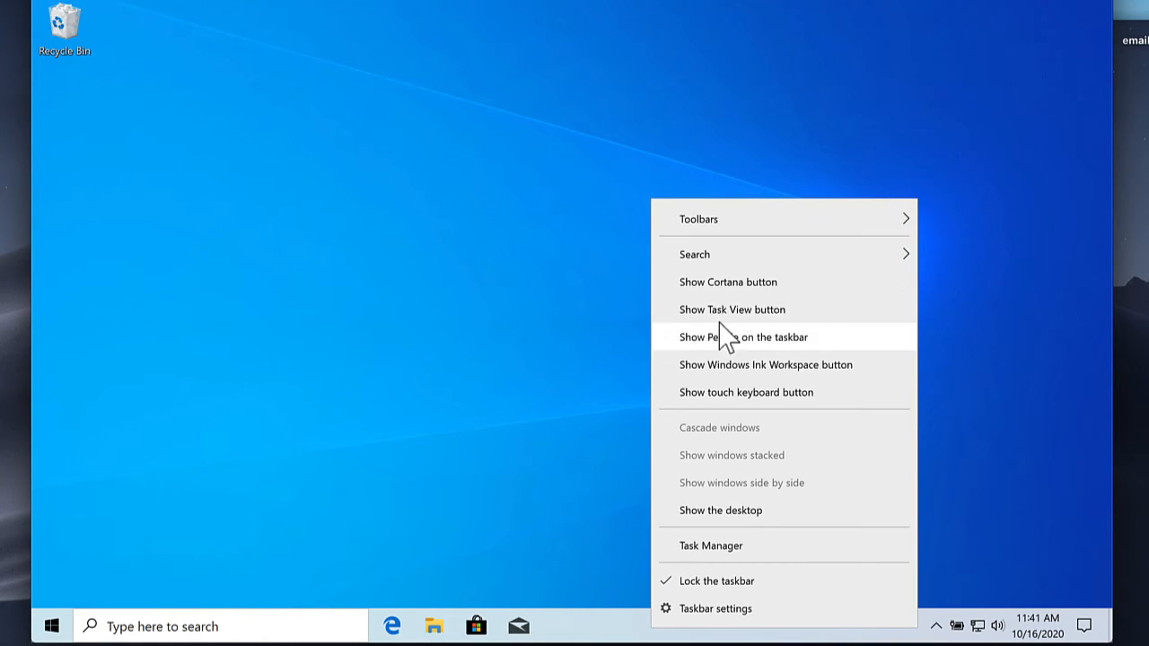
left_click(726, 309)
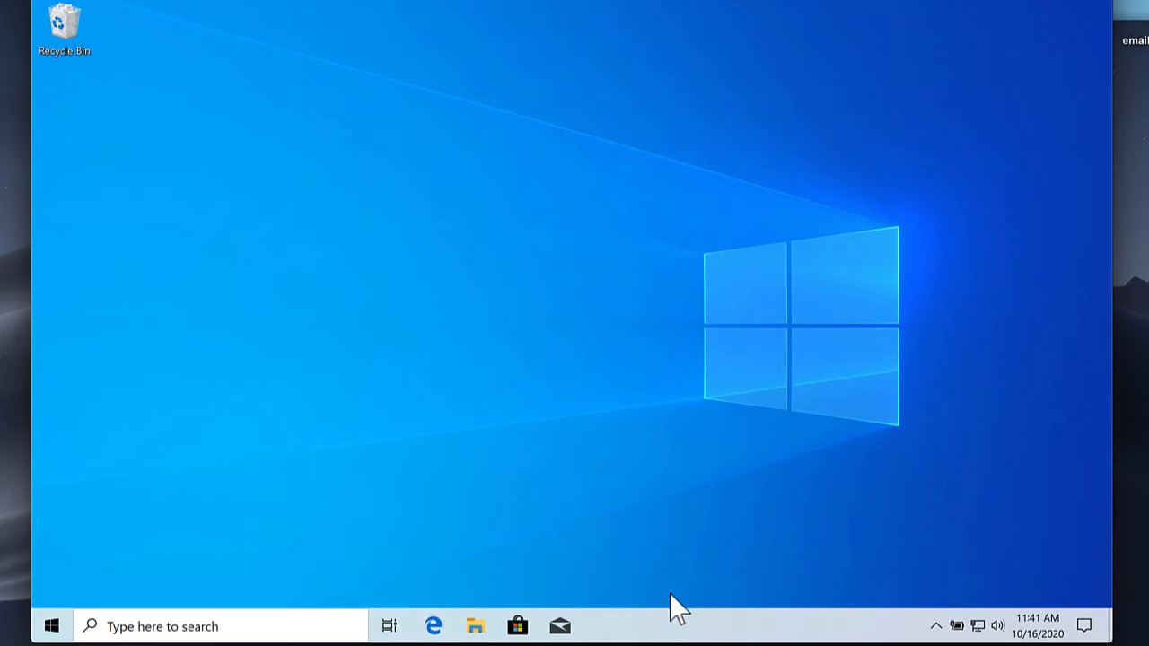
Review the taskbar's search display options and reselect Show search box.
right_click(687, 634)
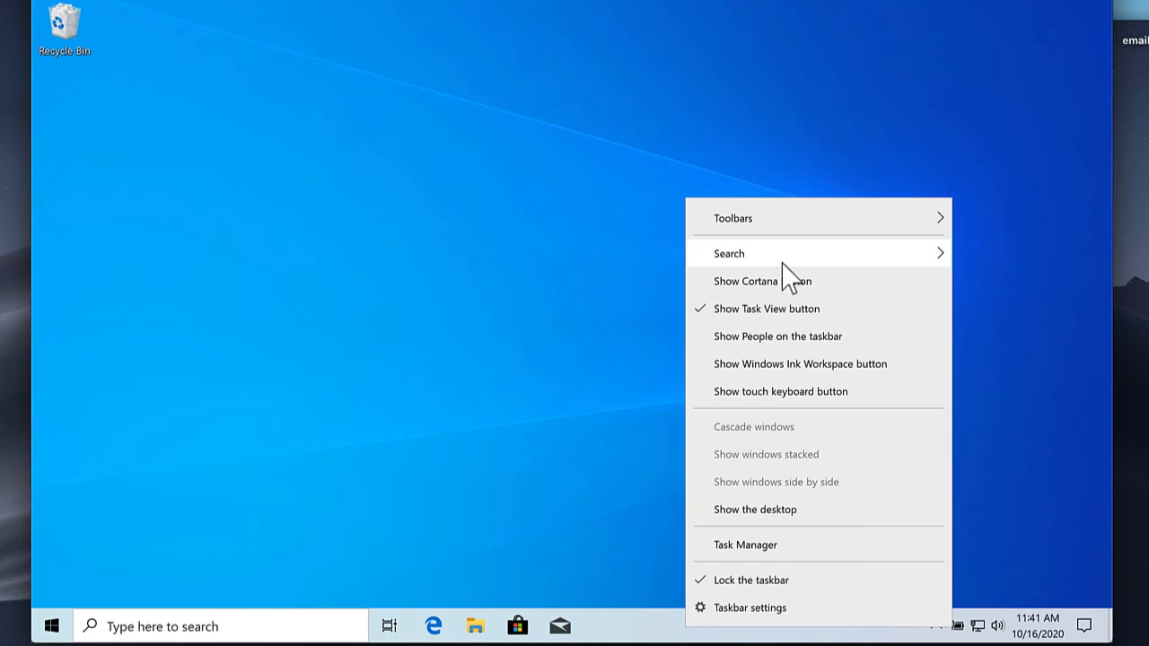
mouse_move(789, 260)
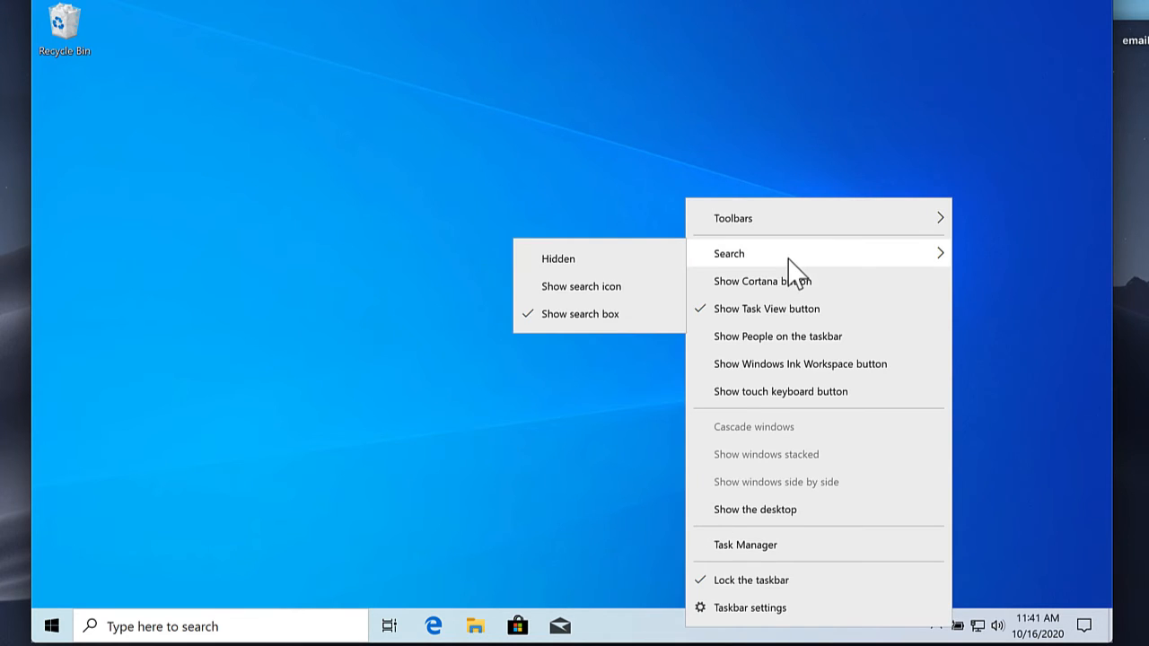
left_click(604, 314)
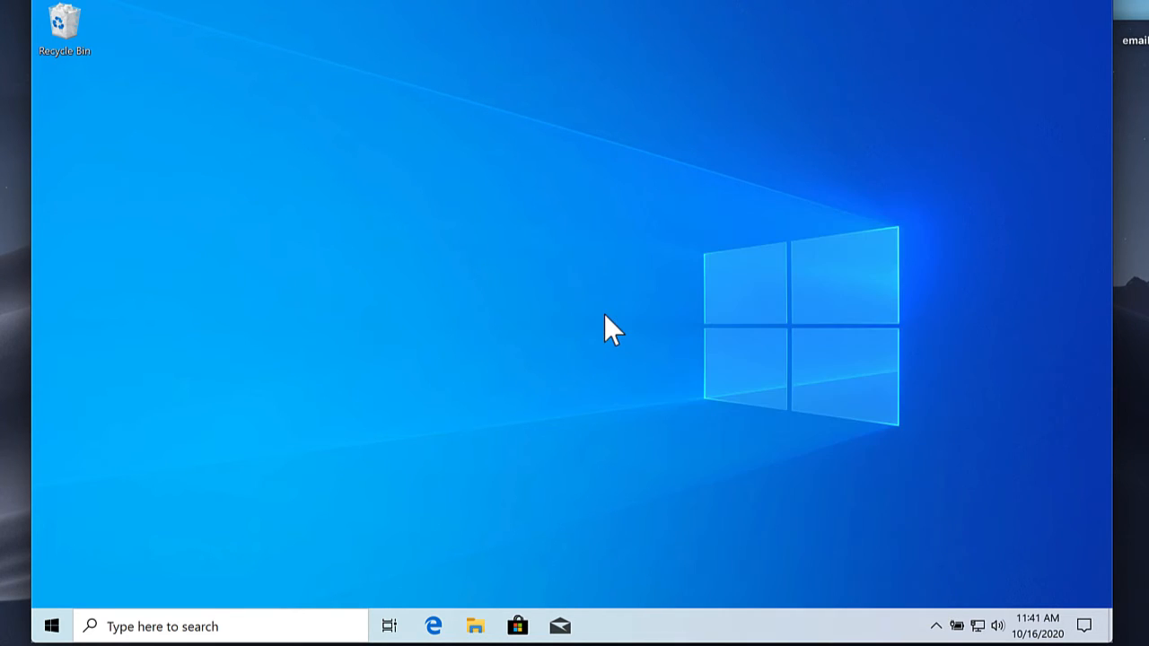
left_click(51, 626)
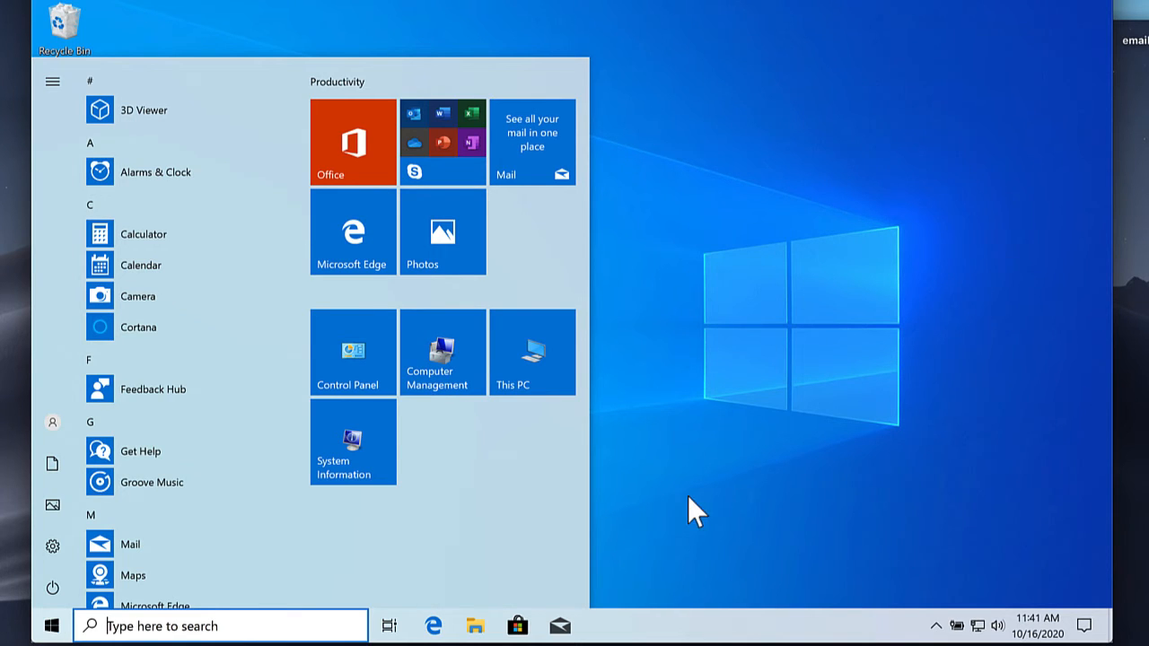
right_click(704, 635)
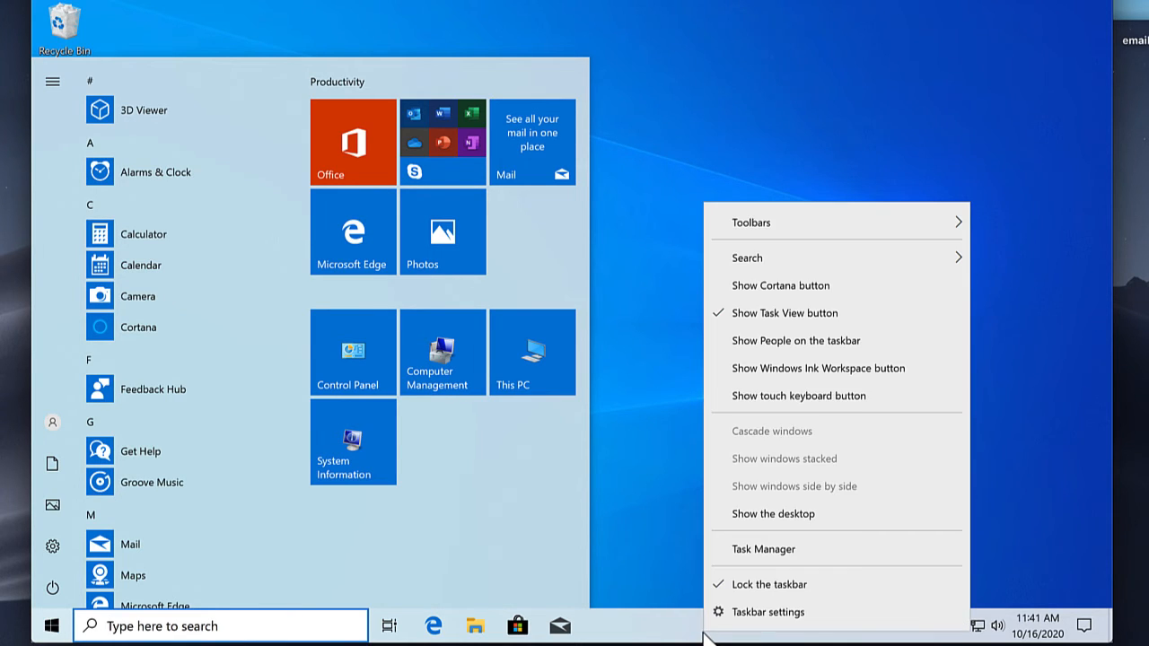
left_click(661, 580)
right_click(683, 632)
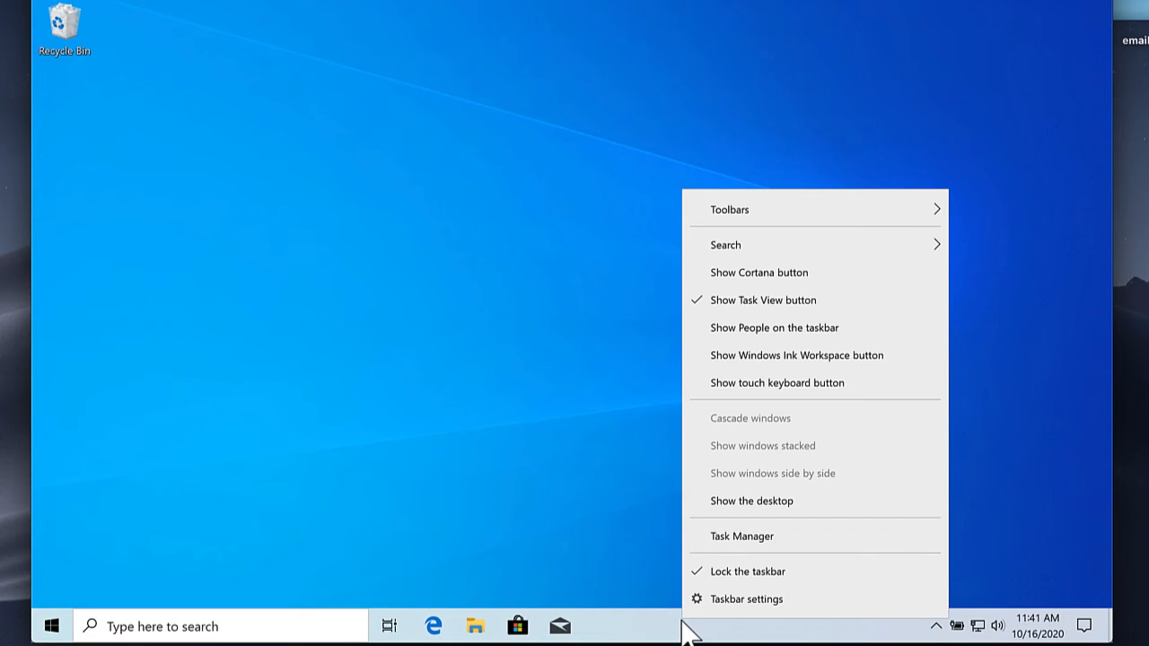
mouse_move(844, 257)
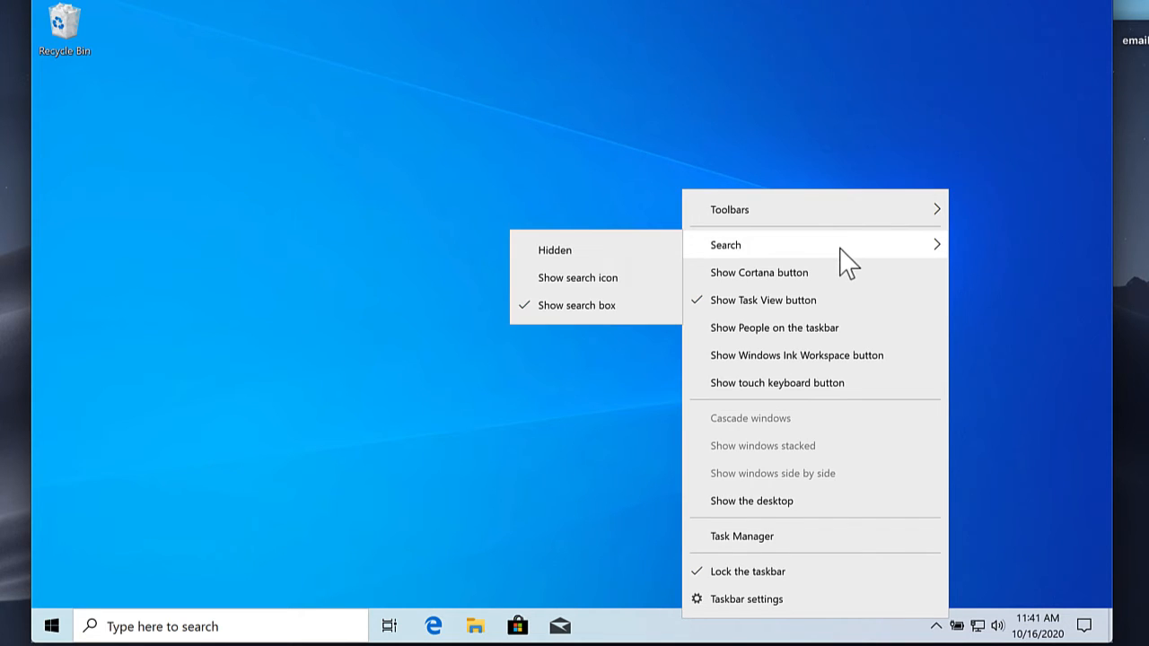
left_click(597, 316)
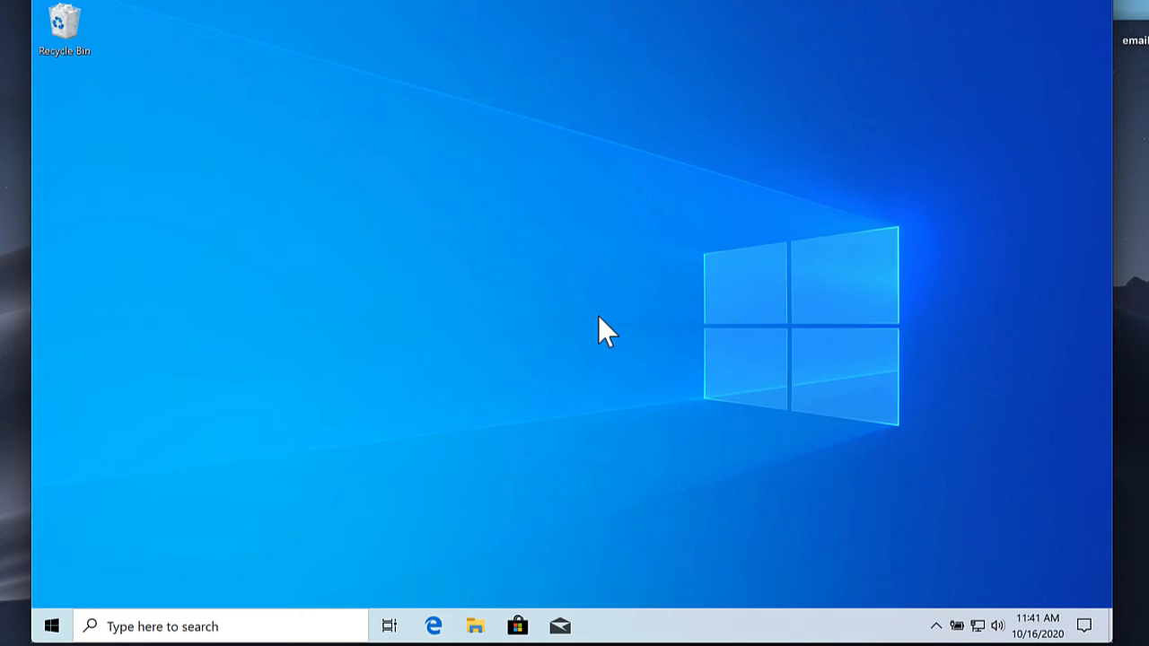
Set the taskbar's search display to Hidden.
right_click(654, 624)
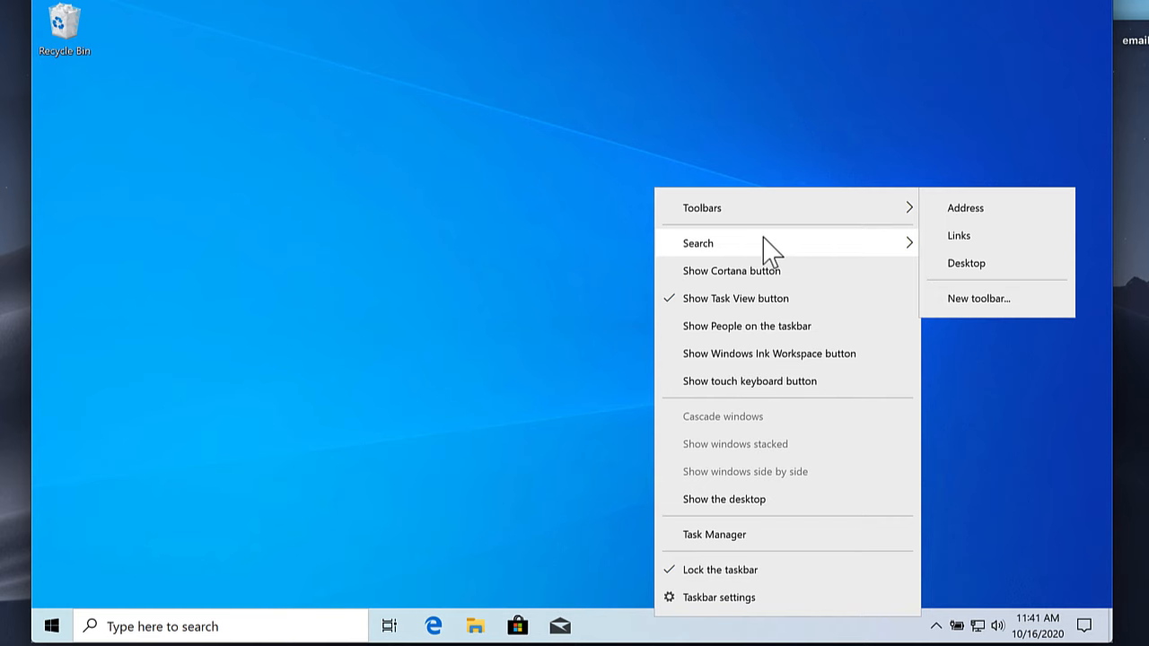
mouse_move(730, 246)
left_click(938, 249)
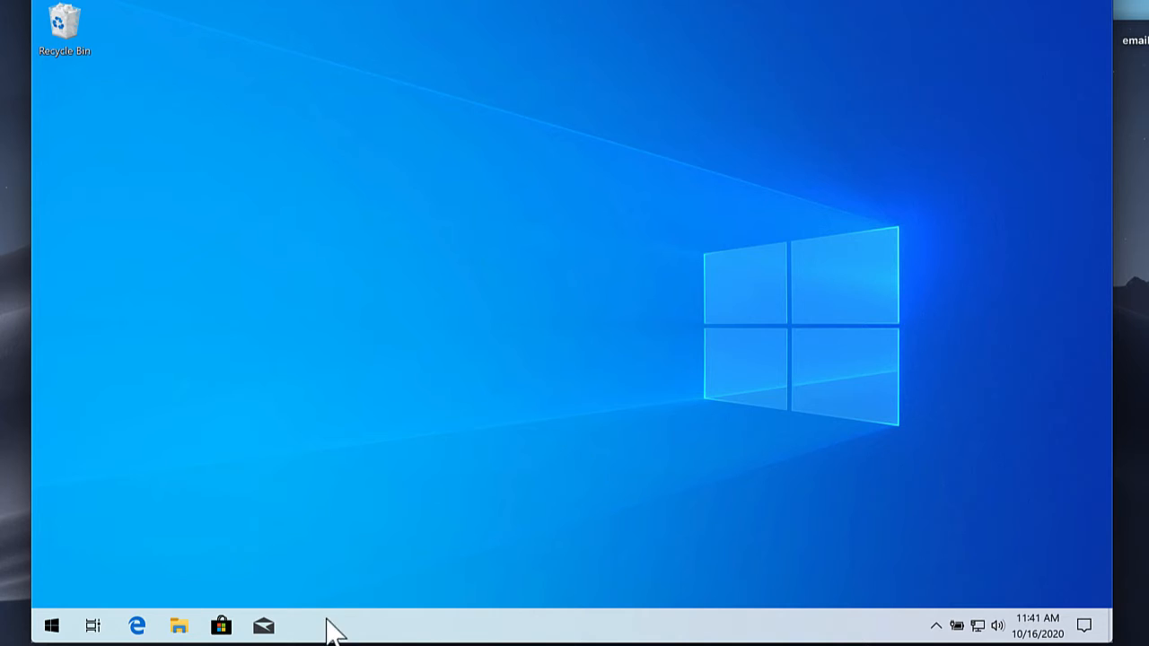
Unpin Microsoft Edge, Microsoft Store and Mail from the taskbar.
right_click(137, 627)
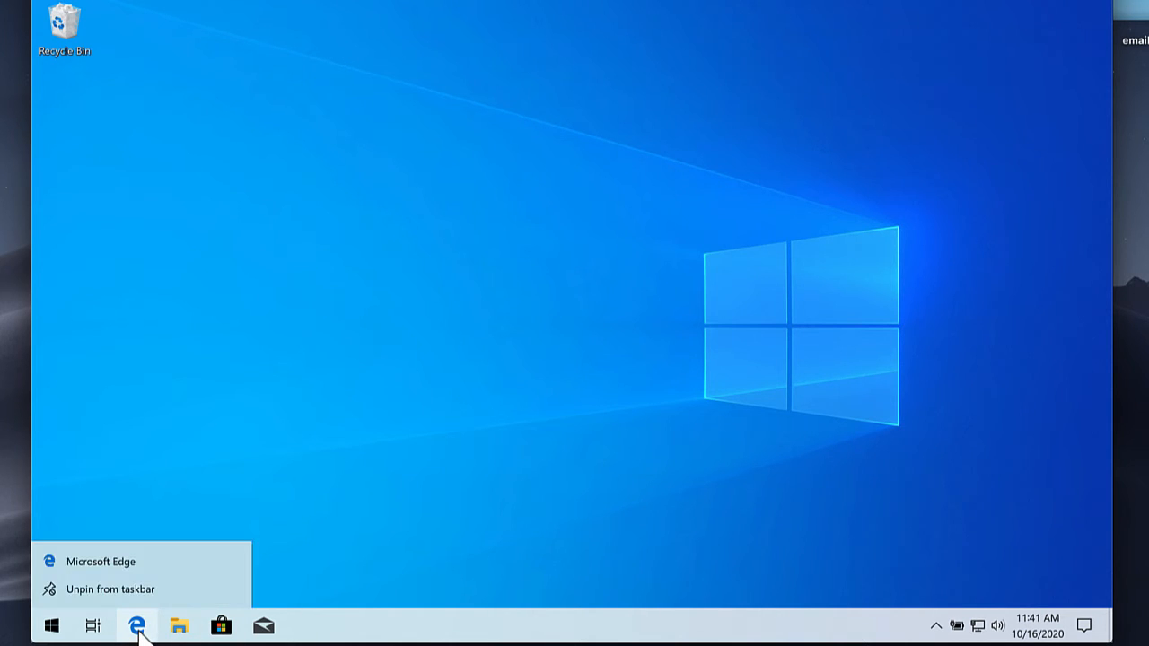
left_click(138, 592)
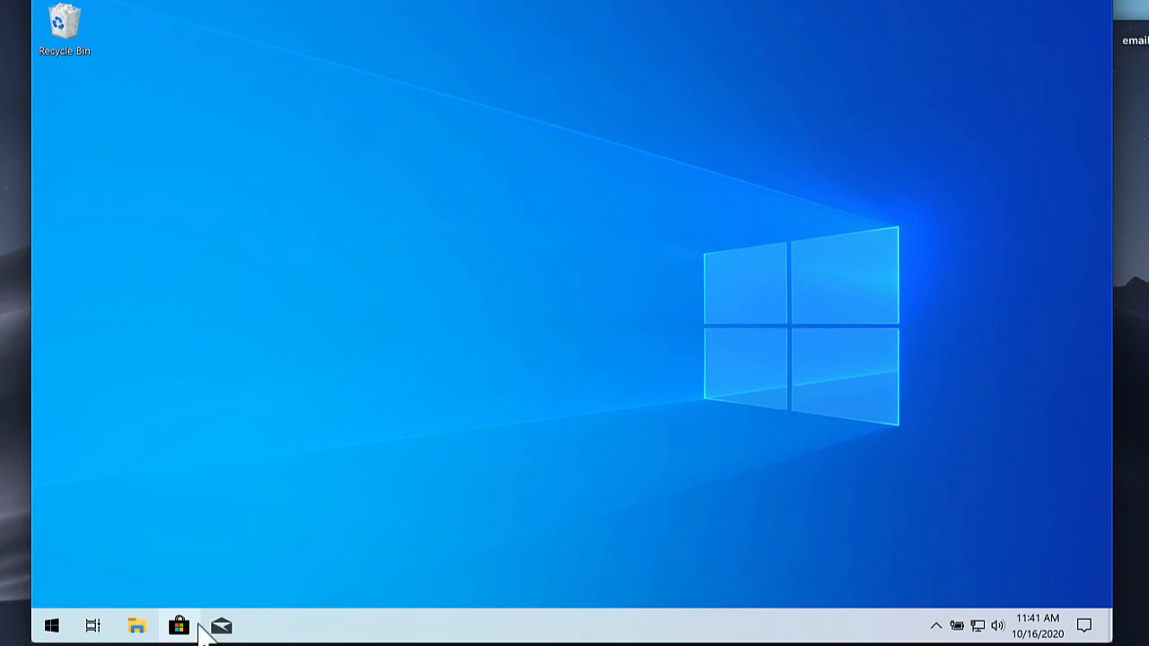
right_click(169, 626)
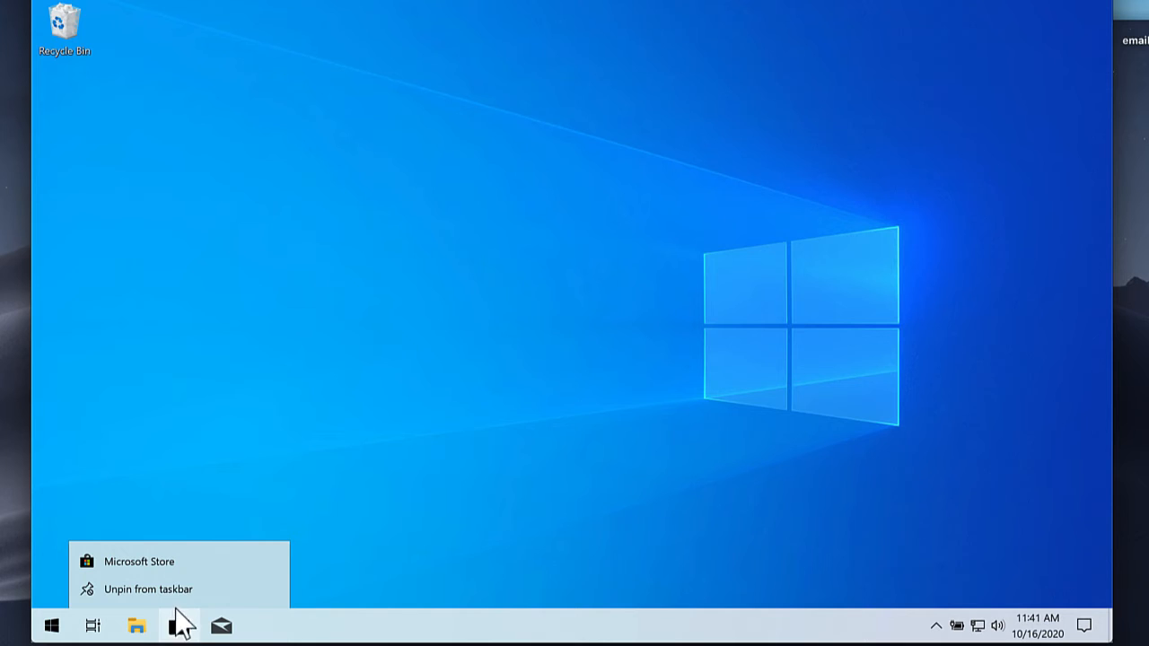
left_click(185, 596)
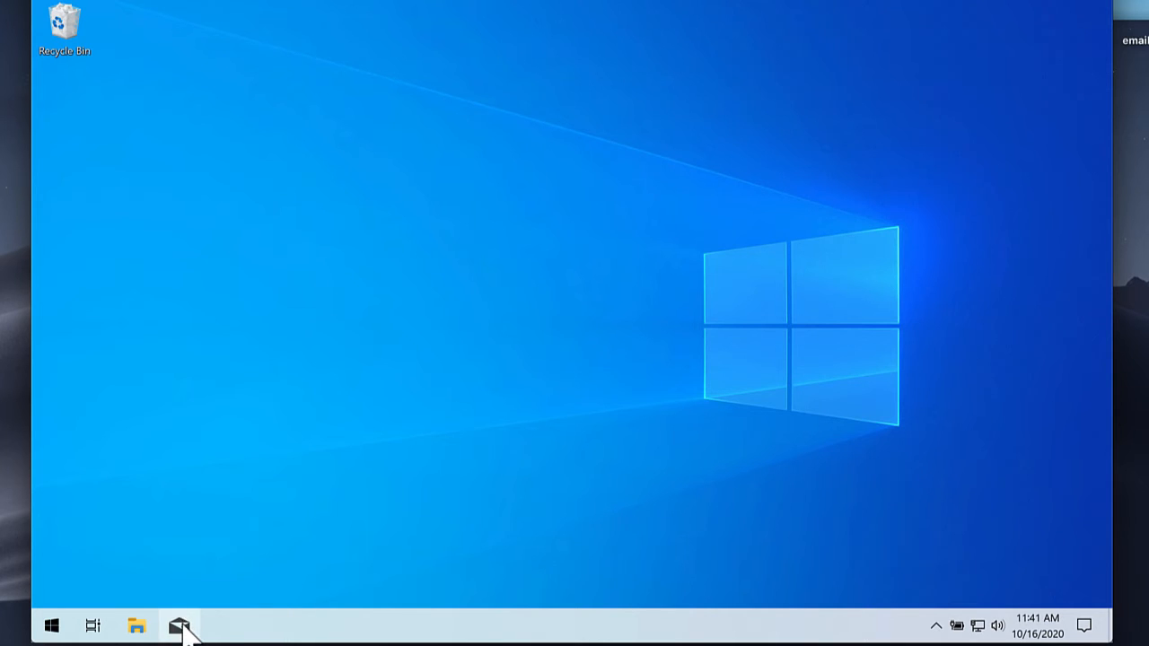
right_click(183, 623)
left_click(182, 596)
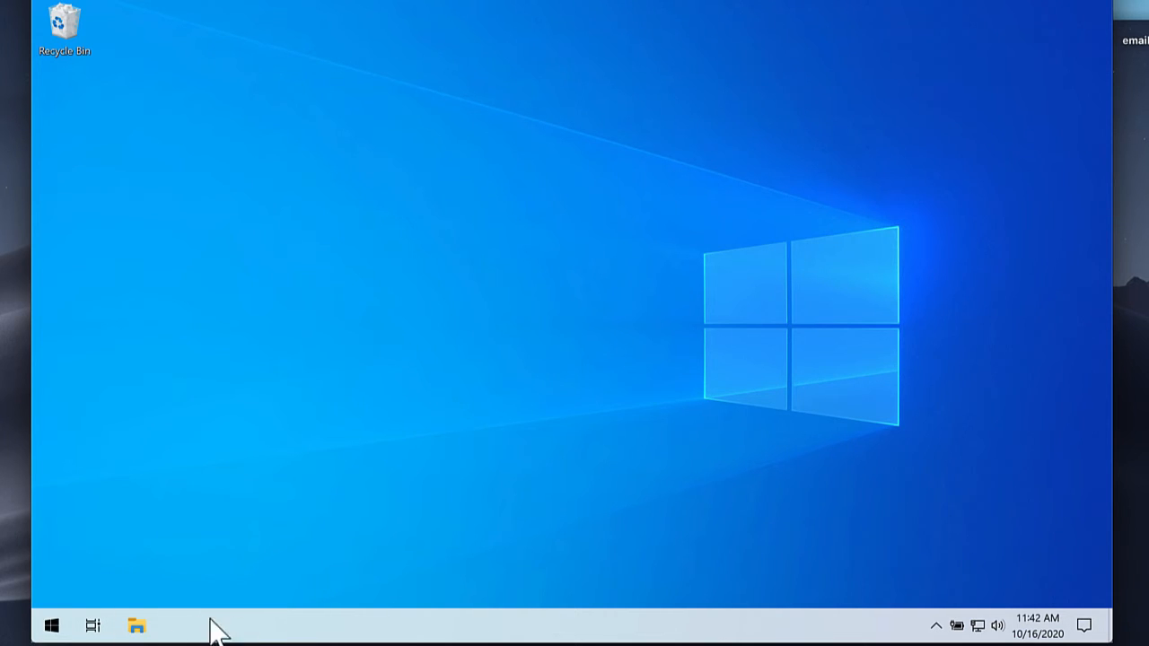
Open Groove Music from Start, pin it to the taskbar, and close its window.
left_click(52, 627)
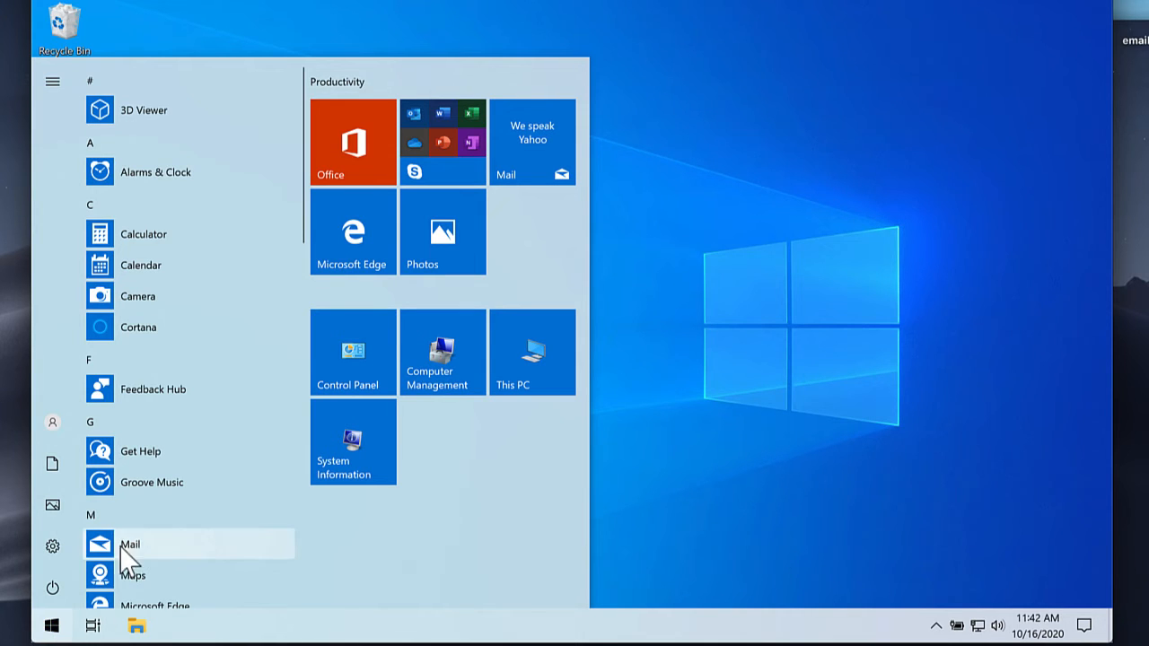
left_click(152, 483)
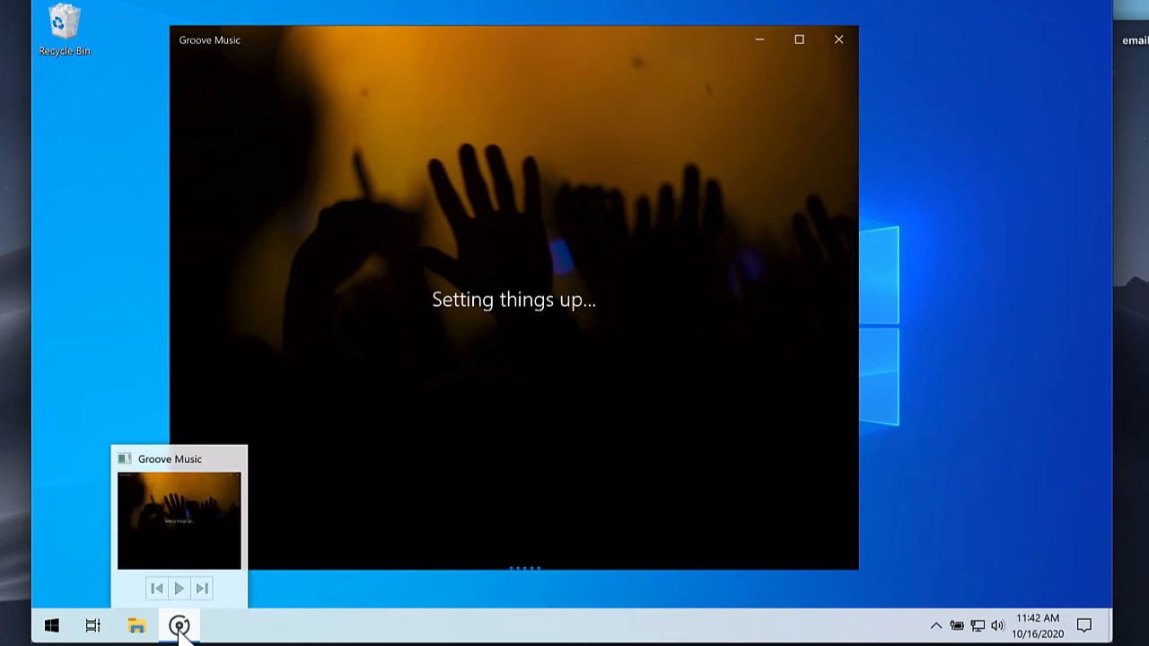
right_click(179, 628)
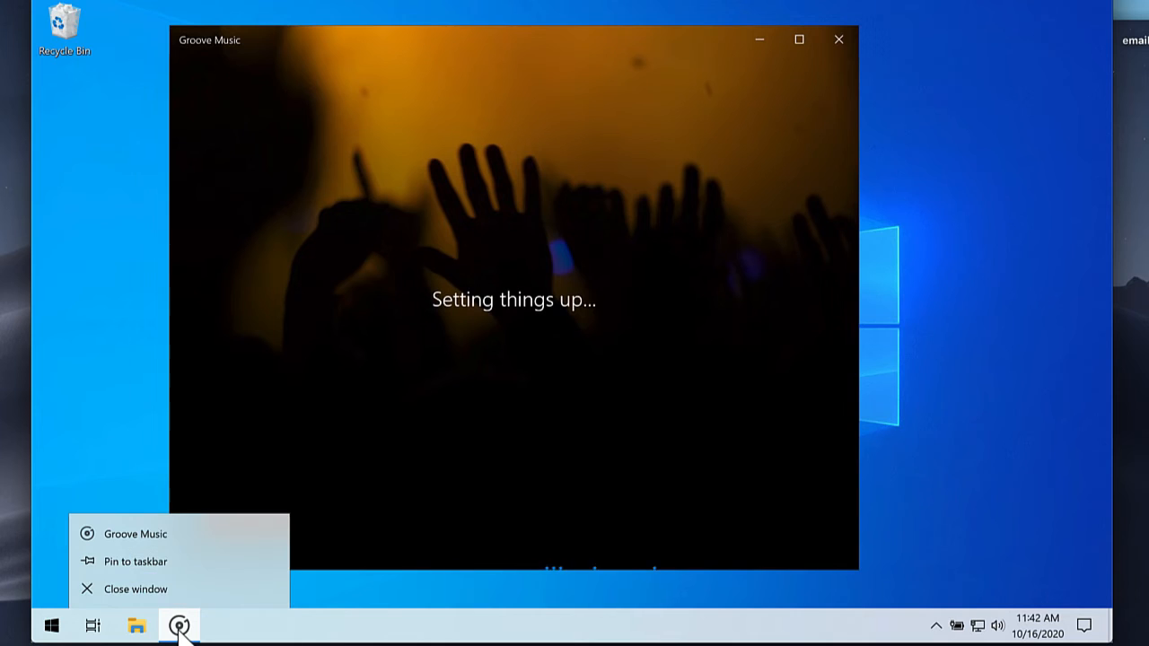
left_click(157, 563)
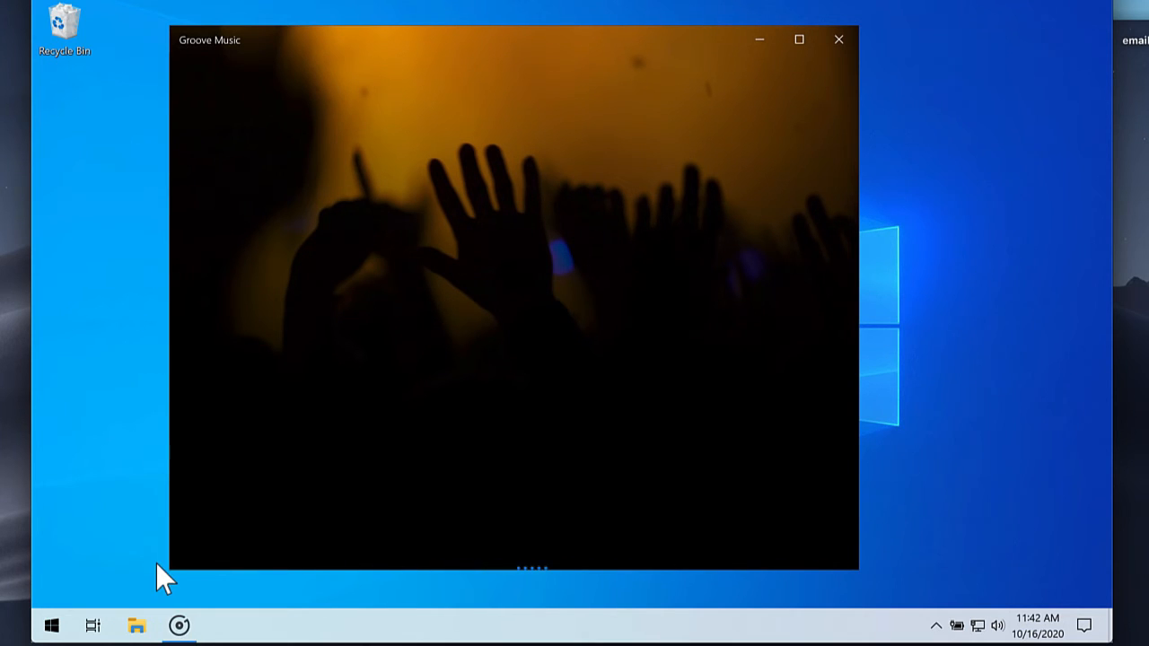
mouse_move(177, 631)
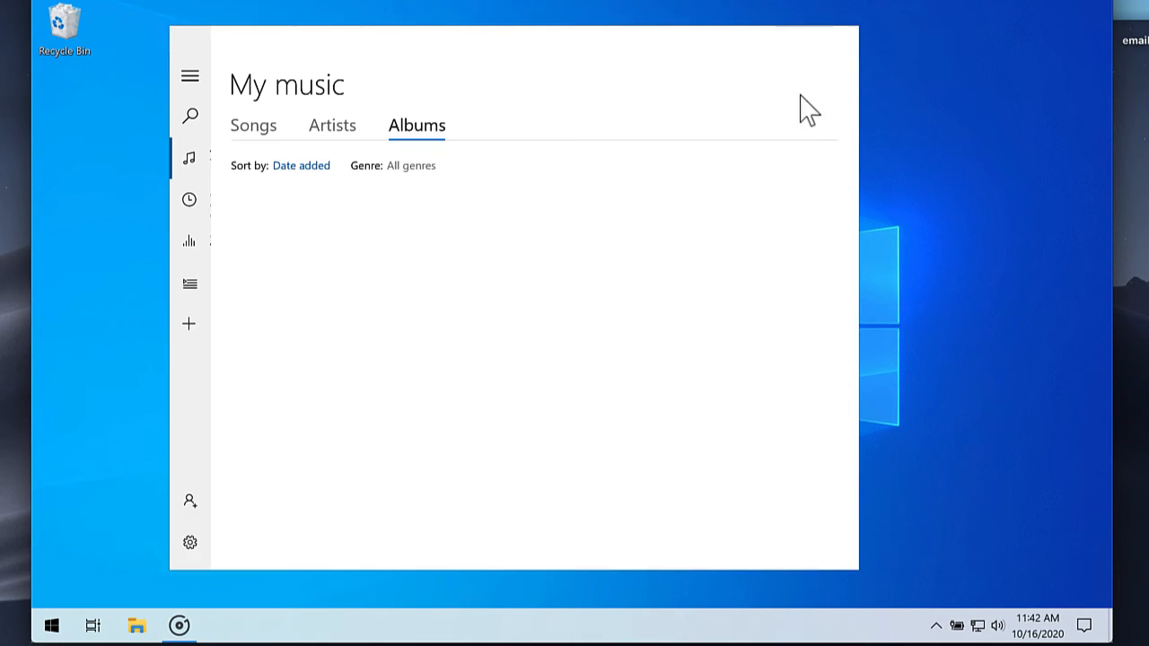
left_click(838, 40)
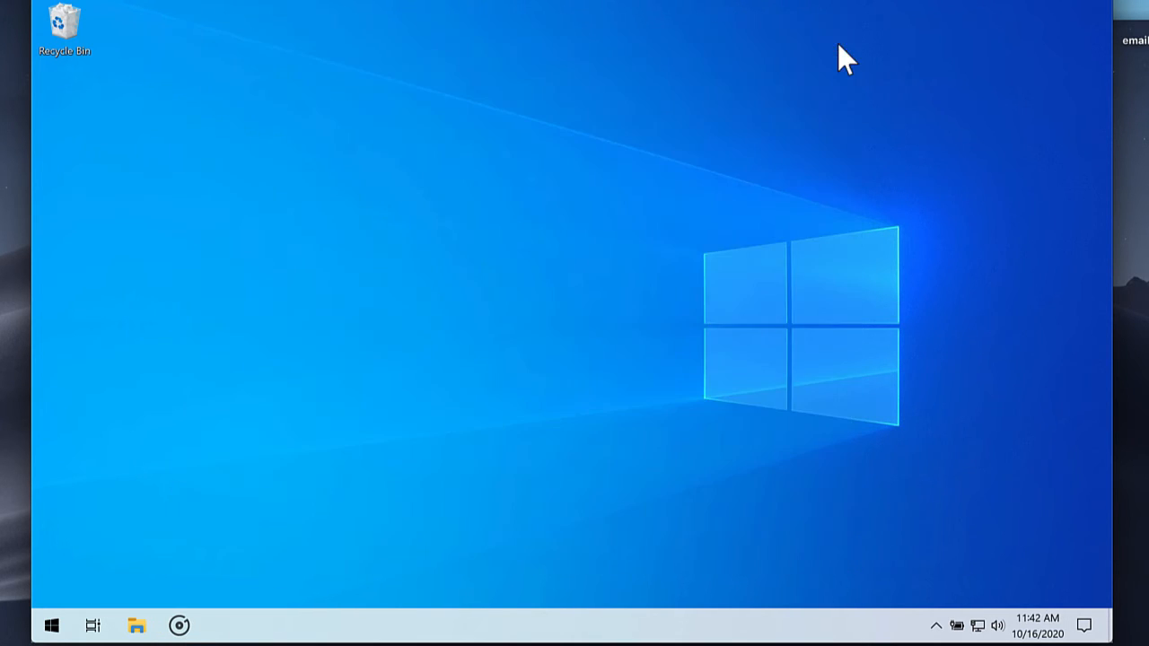
Unpin Groove Music from the taskbar.
right_click(182, 624)
left_click(190, 600)
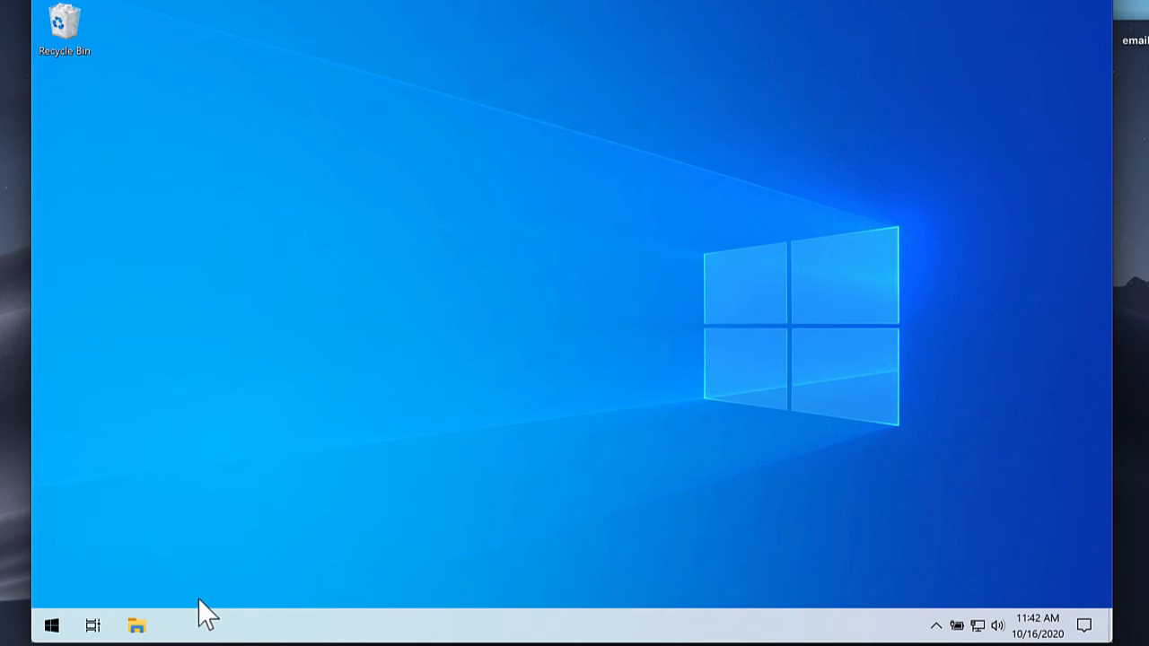
Review the Taskbar and Start personalization settings, and close Settings.
right_click(235, 629)
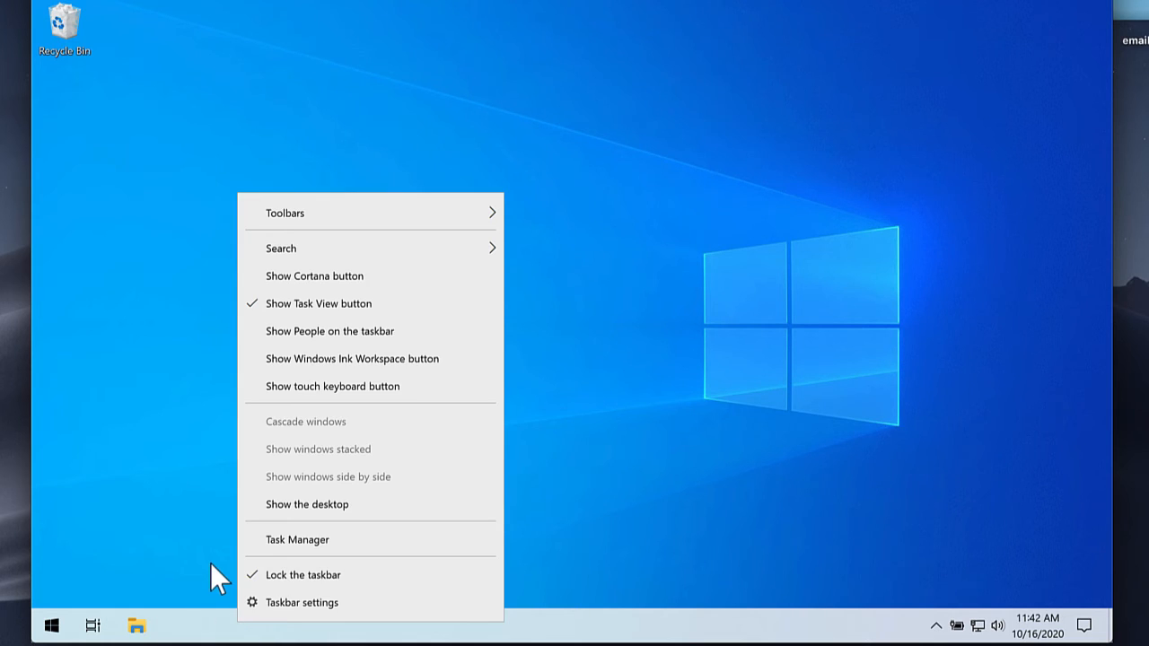
left_click(278, 601)
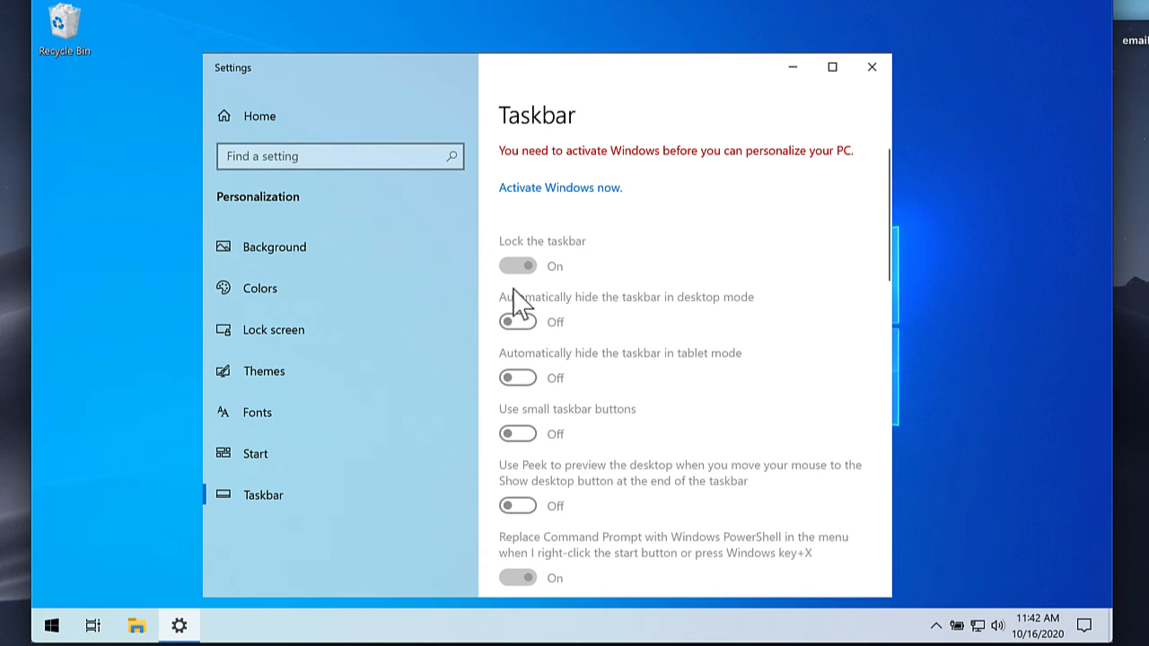
scroll(548, 270, "down", 1)
scroll(547, 269, "up", 1)
left_click(271, 458)
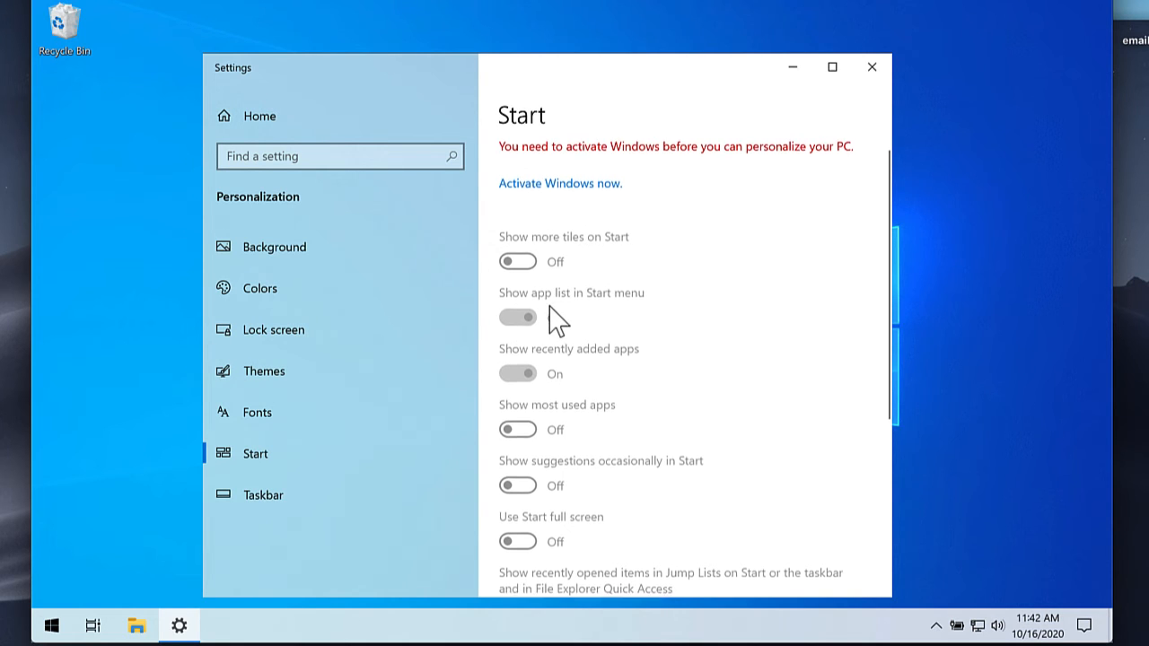
scroll(554, 321, "down", 2)
scroll(538, 319, "up", 2)
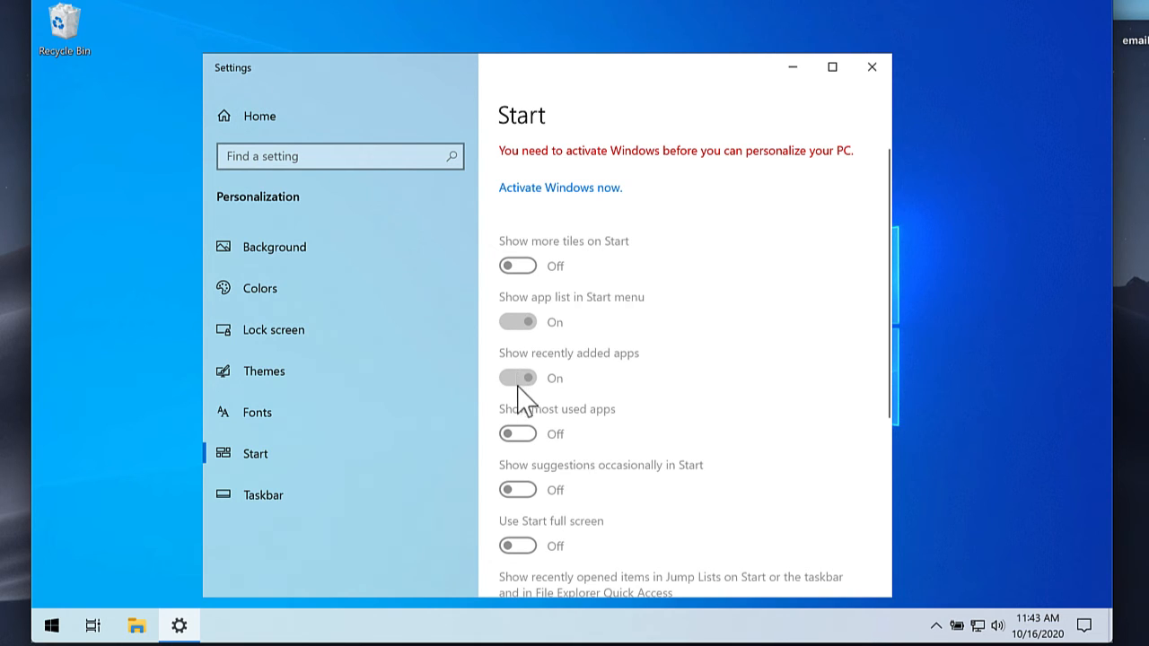
left_click(264, 499)
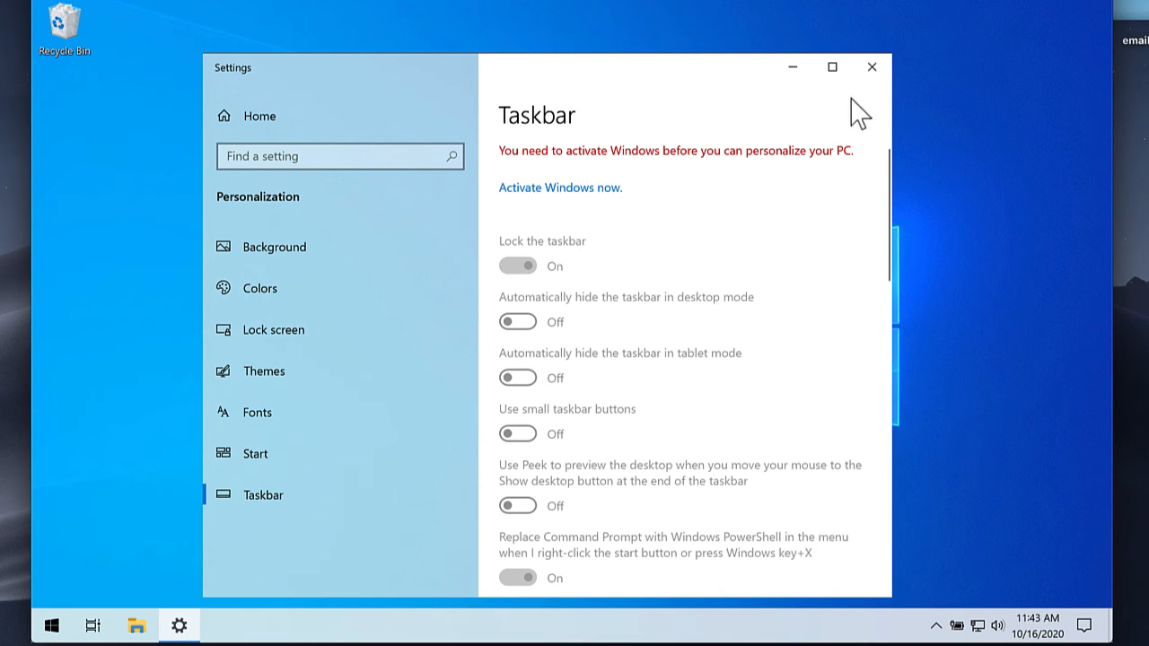
left_click(873, 68)
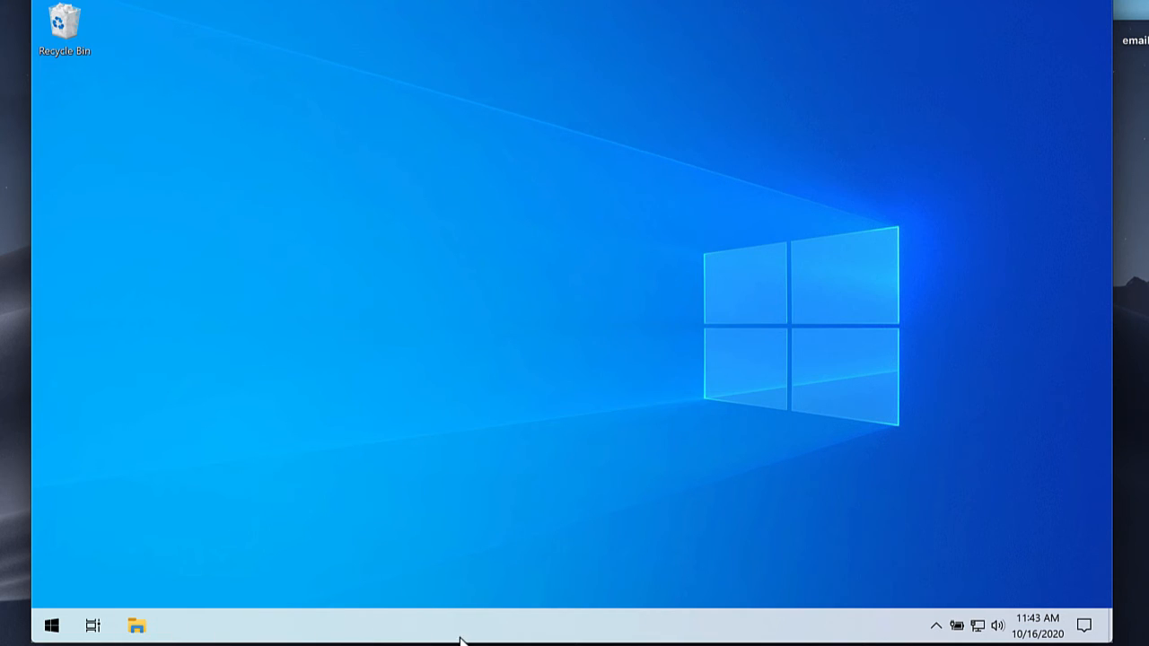
Open System Information from Start, view the system summary and Hardware Resources category, and close the window.
left_click(51, 627)
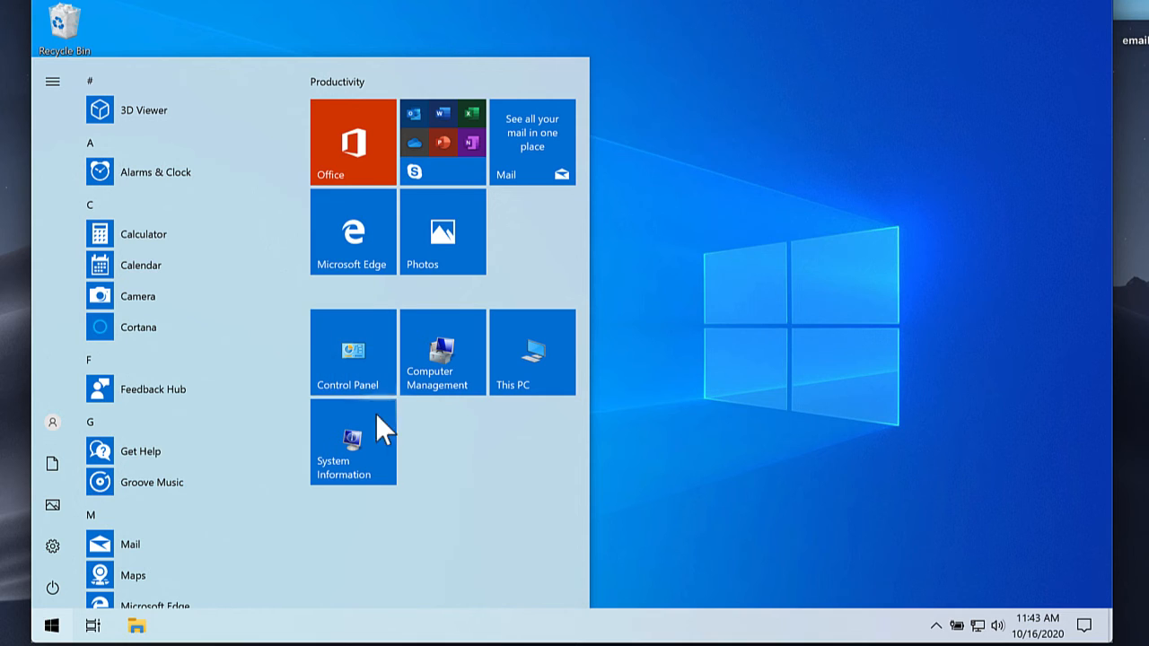
left_click(365, 434)
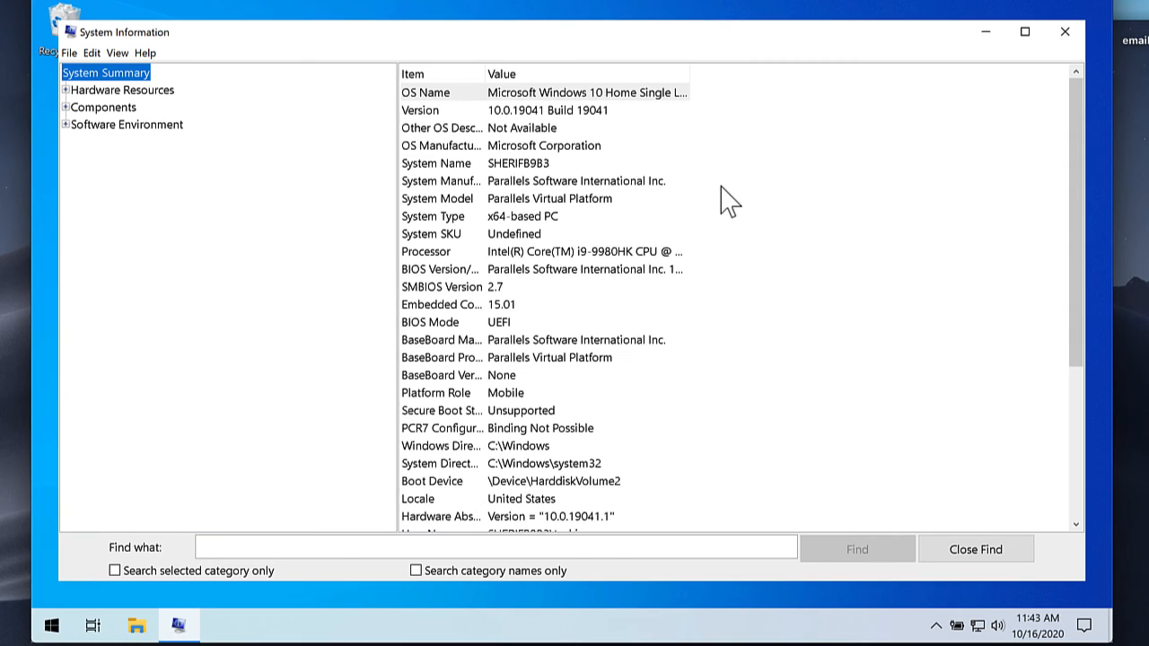
left_click(150, 93)
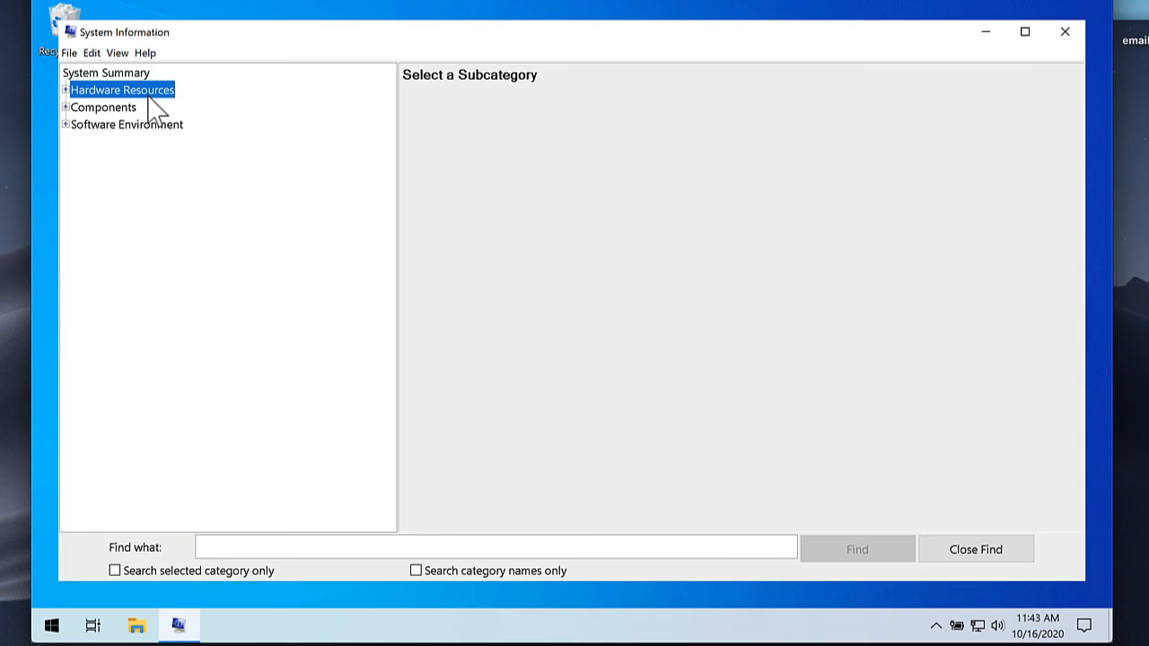
left_click(1065, 36)
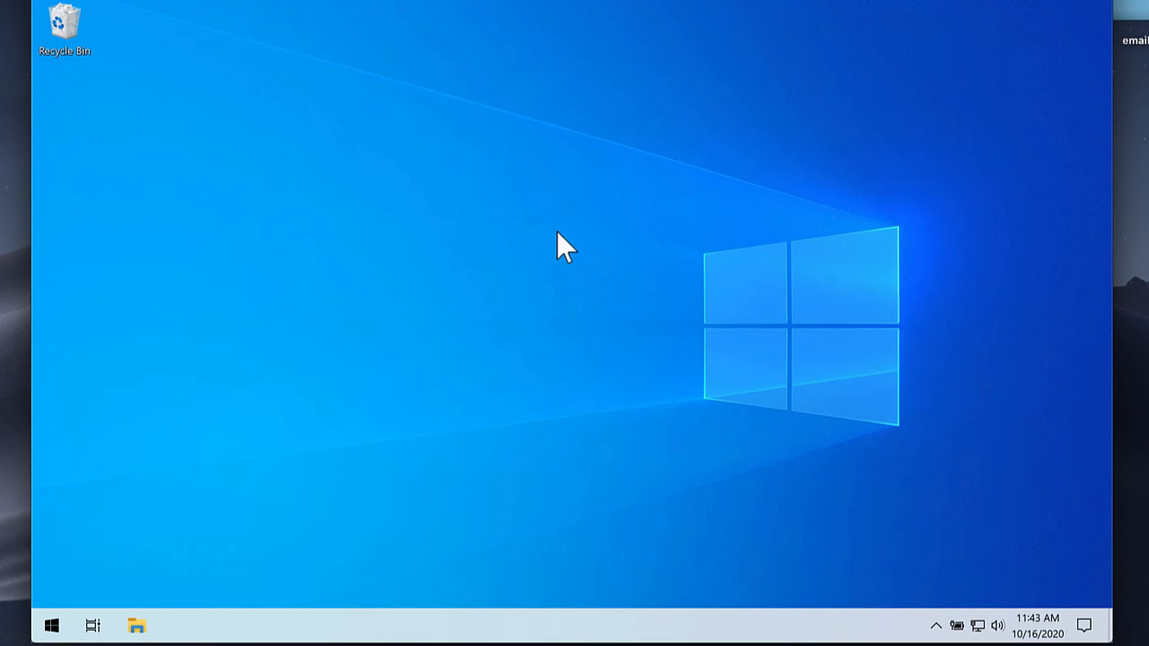
Open Computer Management from Start, look through Disk Management, Device Manager and Task Scheduler, and close the window.
left_click(51, 627)
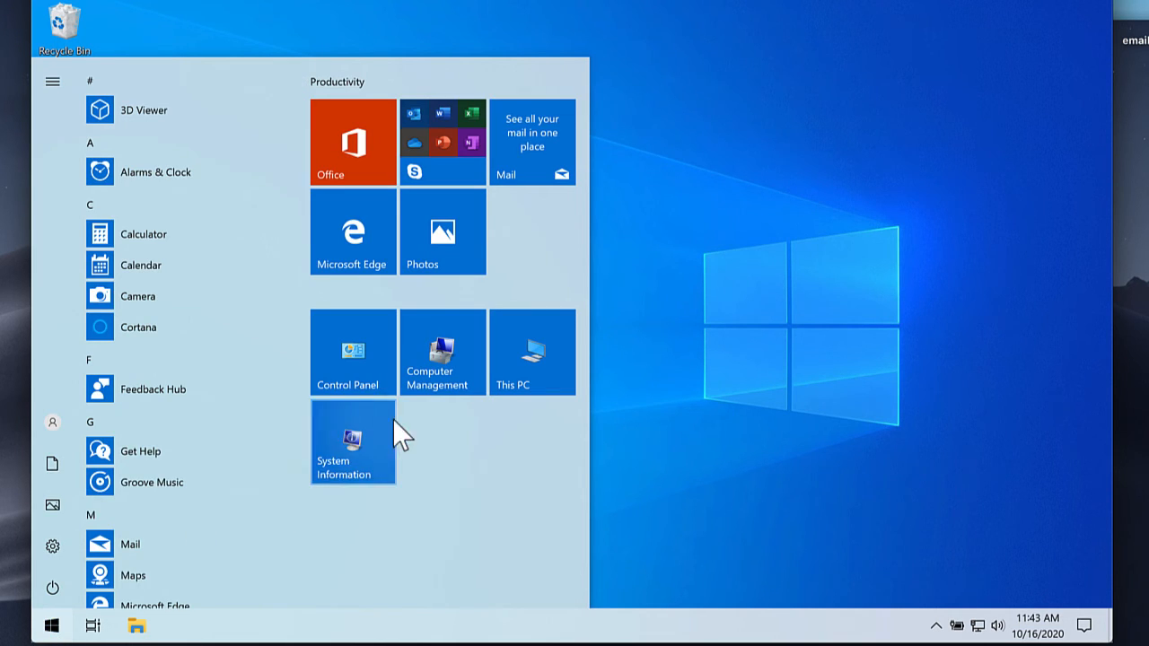
left_click(430, 393)
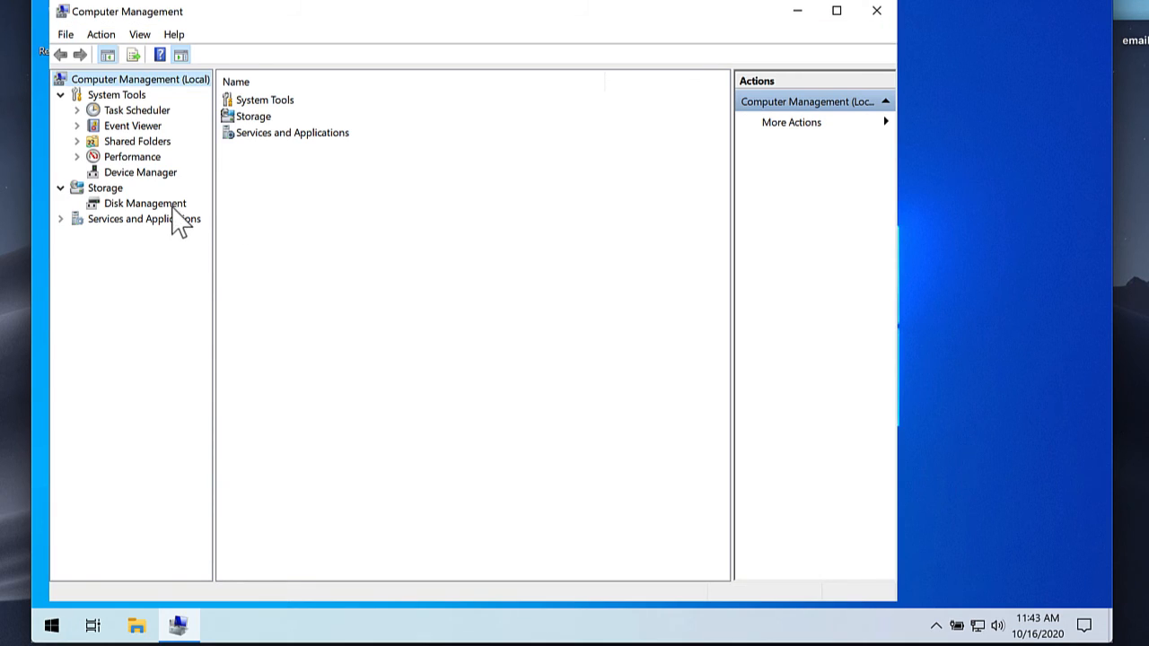
left_click(170, 205)
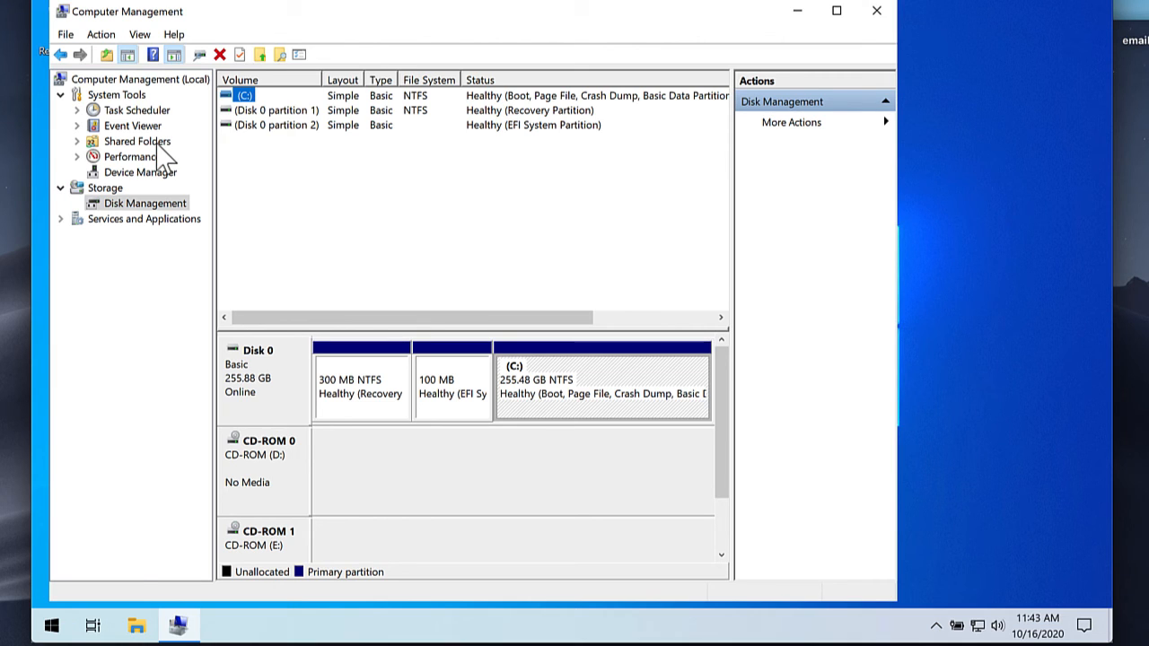
left_click(151, 174)
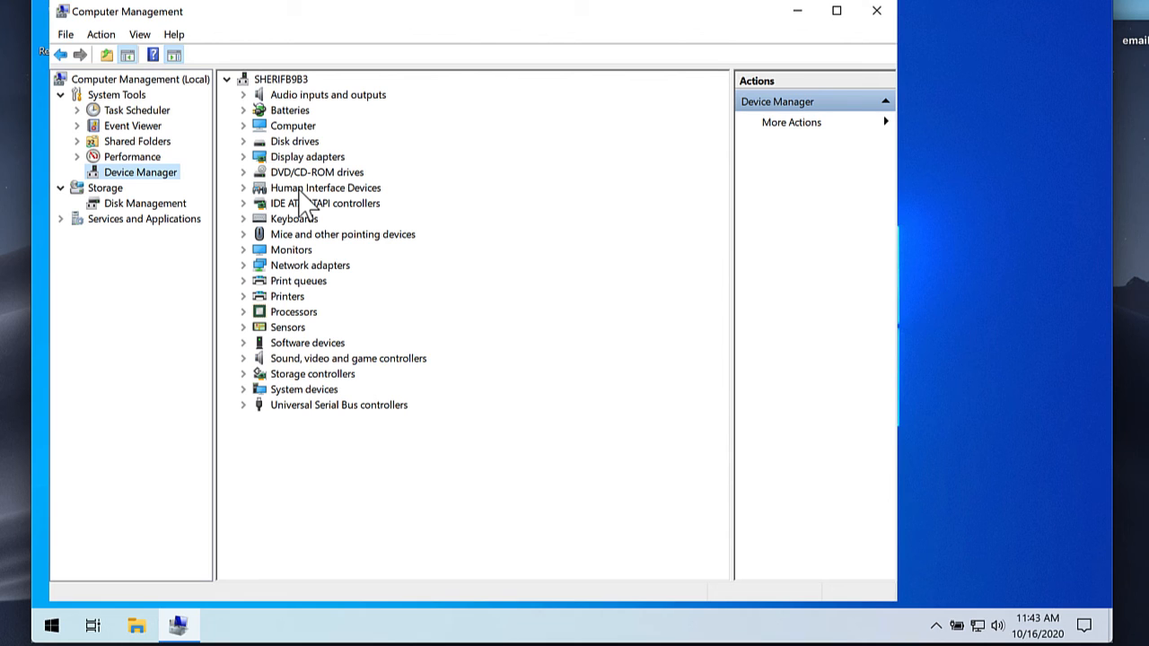
left_click(150, 111)
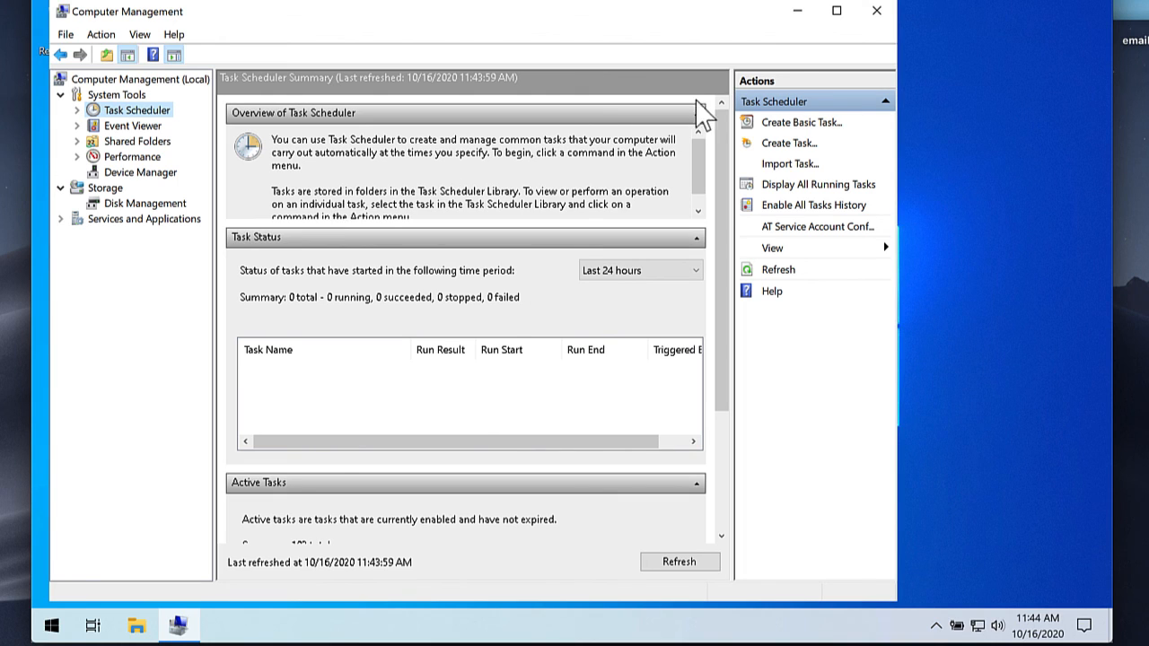
left_click(875, 13)
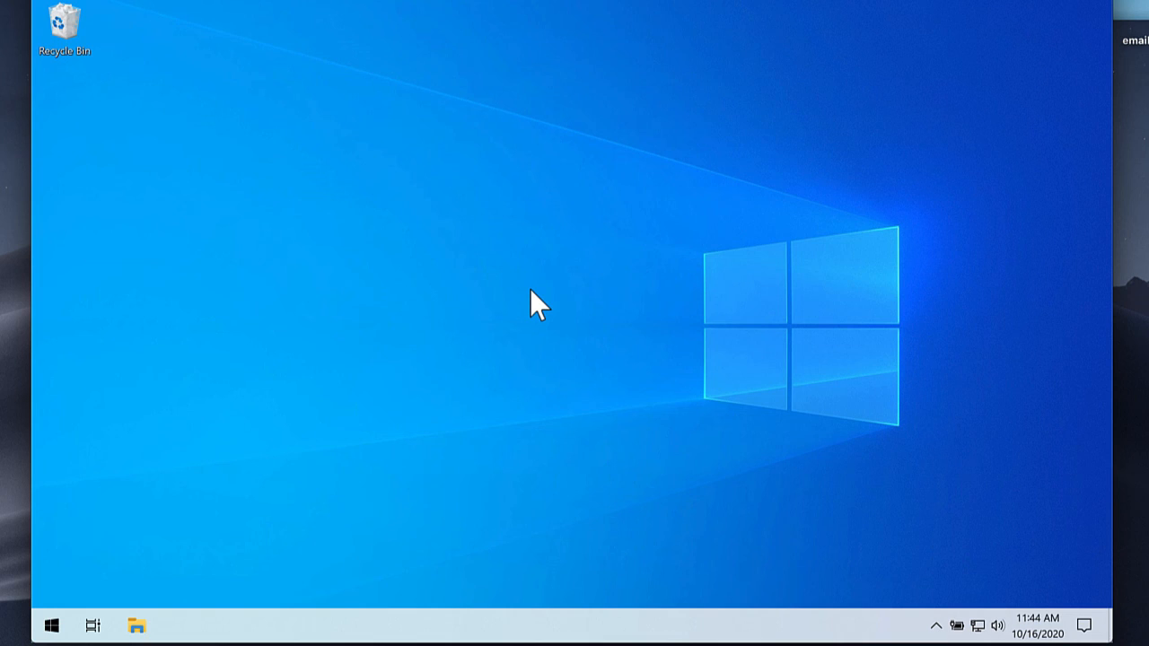
Check the visual effects in Performance Options through This PC's advanced system properties, and close all the system windows.
left_click(52, 626)
type("compu")
right_click(130, 229)
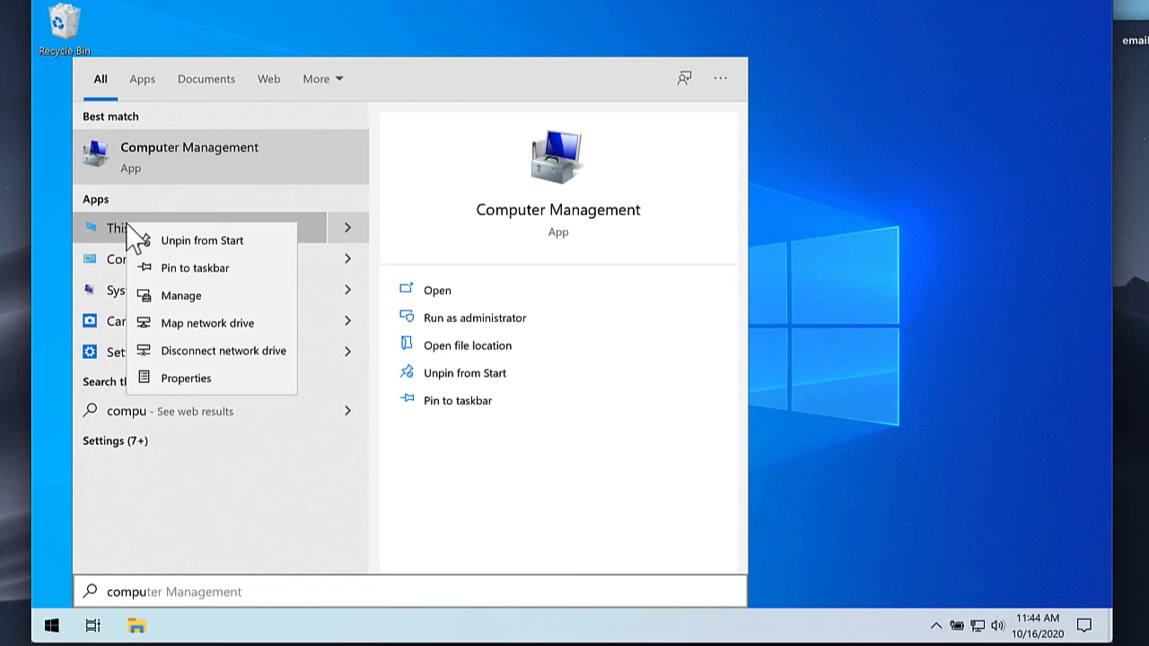
left_click(166, 391)
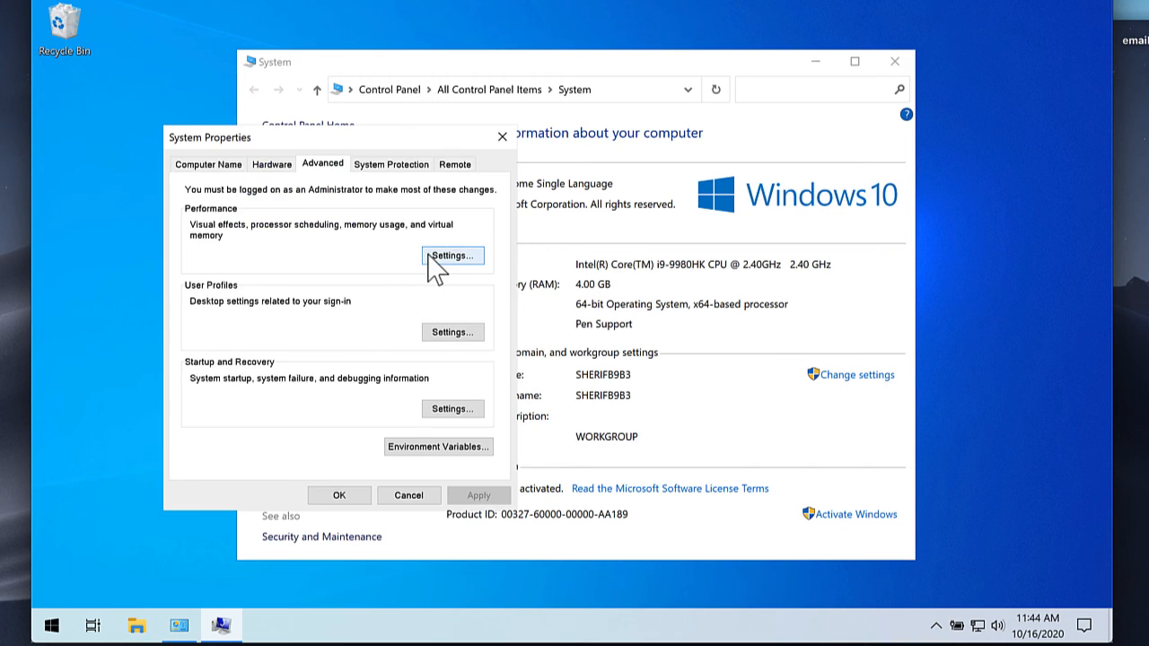
left_click(436, 260)
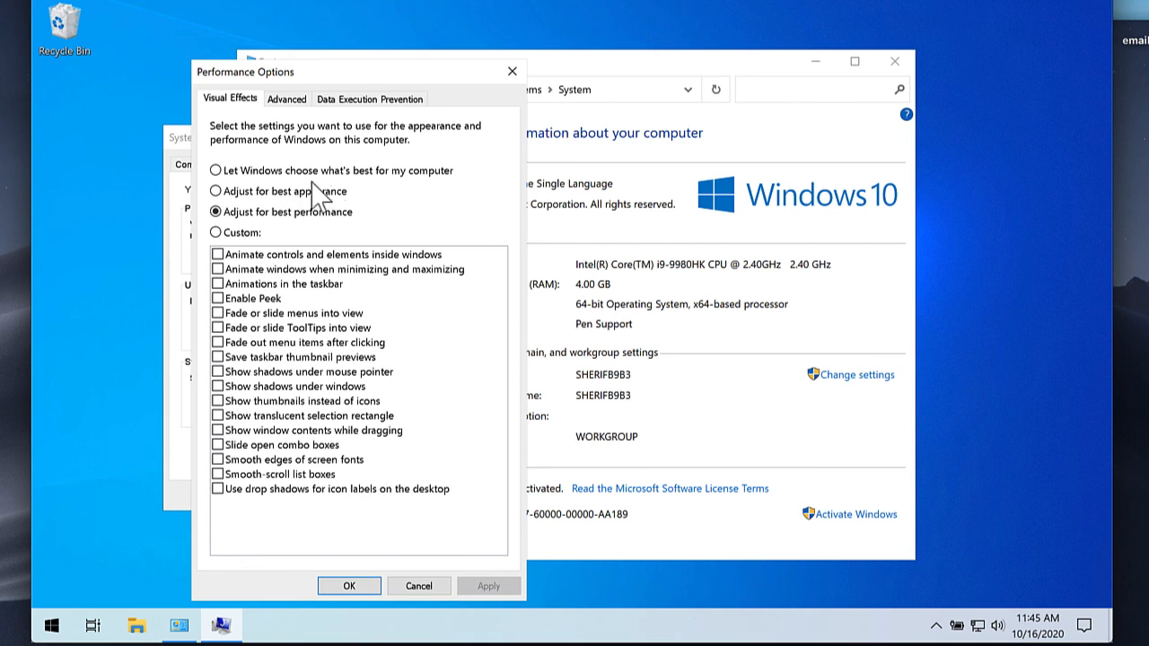
left_click(360, 587)
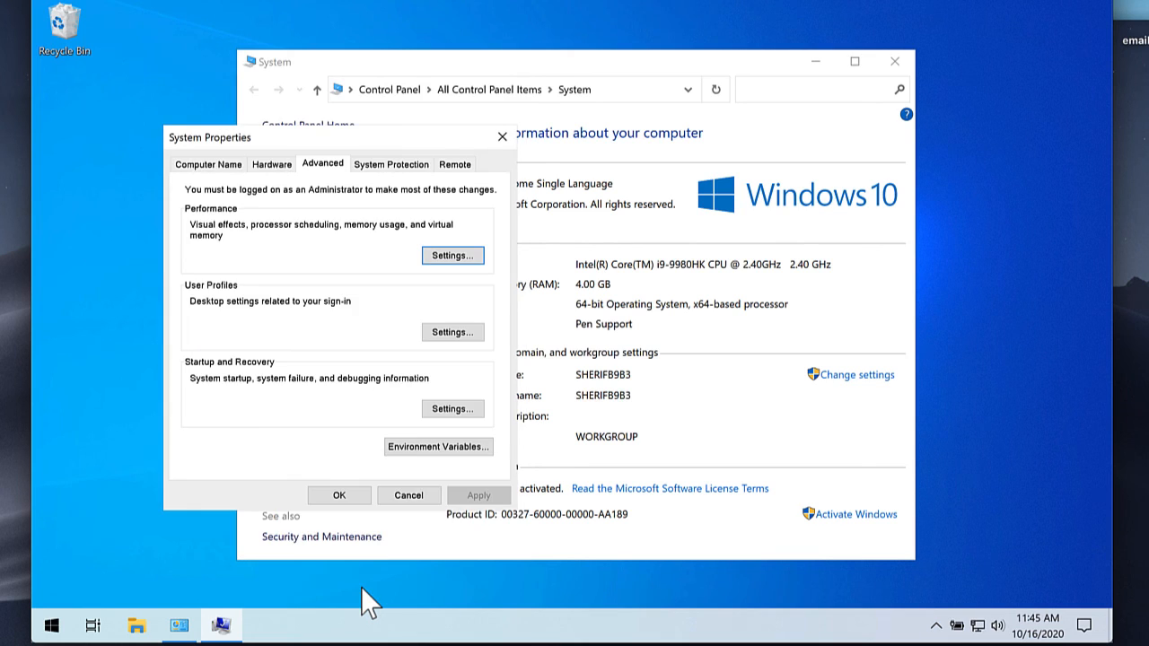
left_click(358, 501)
key("alt+F4")
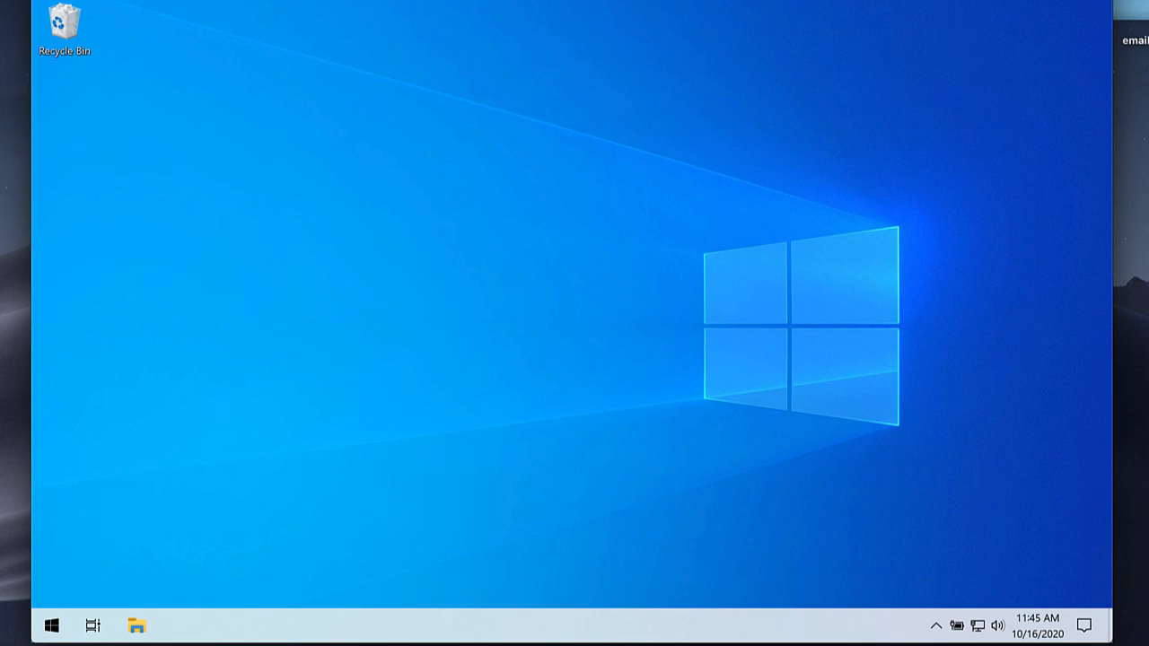